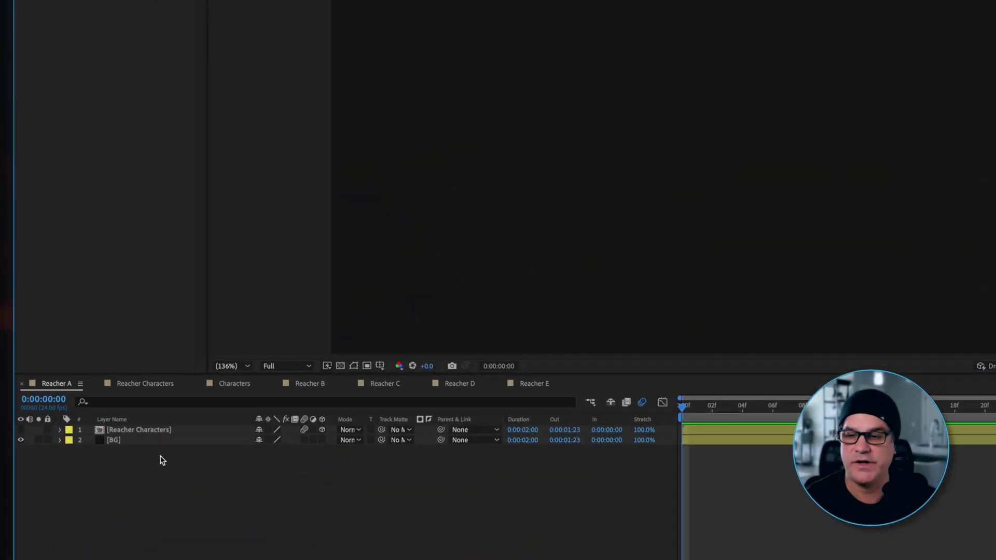
Step: Select the BG and Reacher Characters layers and make the REACHER title layer visible
click(138, 441)
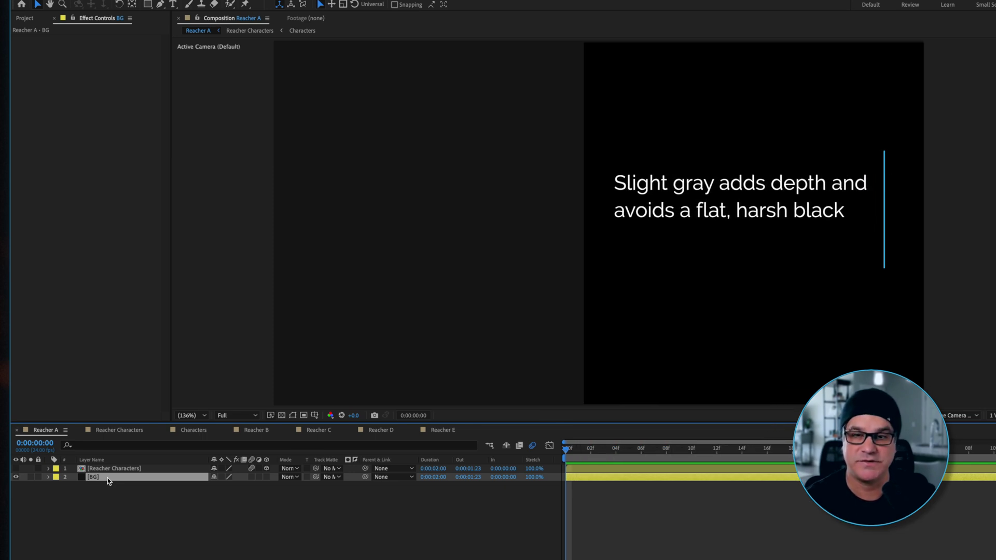
click(46, 468)
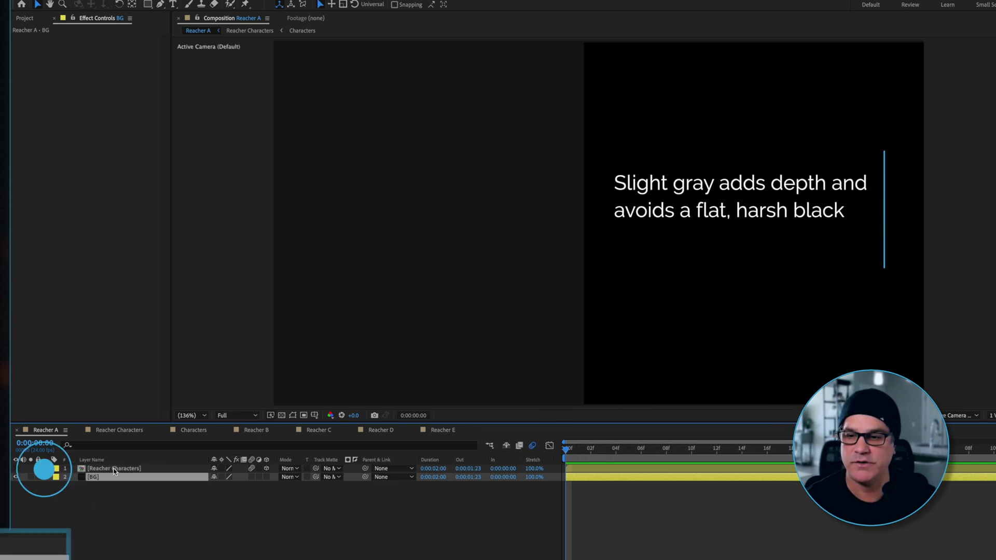
click(35, 461)
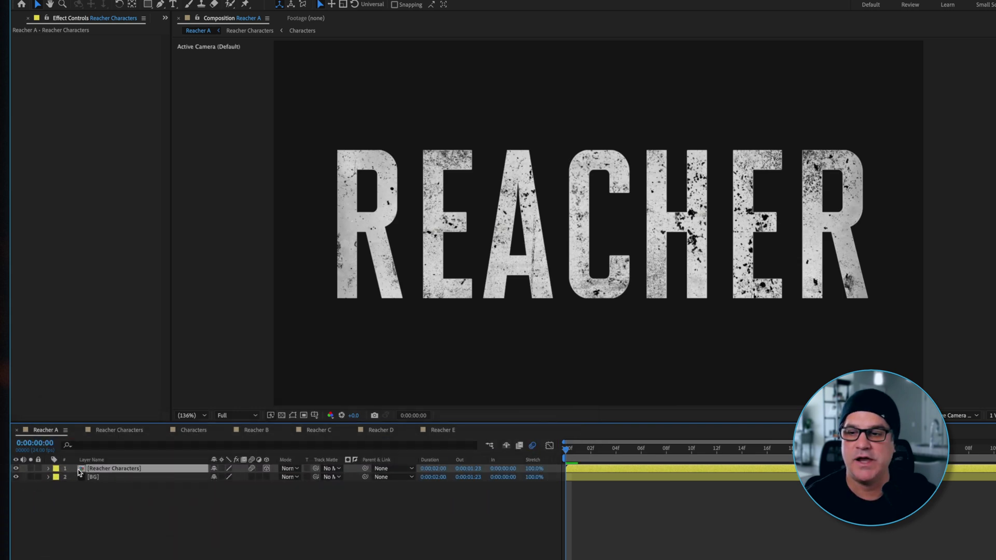
Step: Open the Reacher Characters composition, select all seven letter layers and reveal their keyframes
double_click(80, 469)
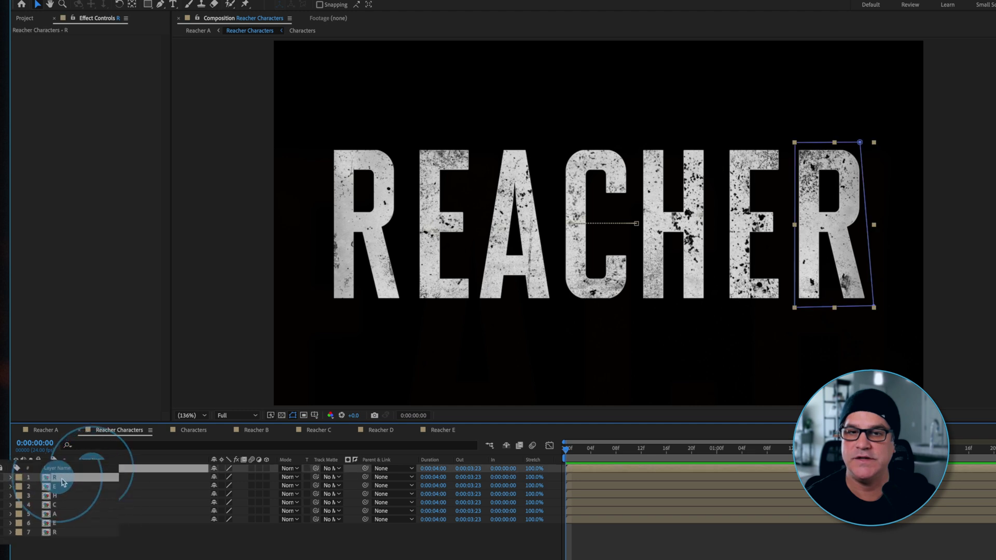
click(91, 485)
click(94, 494)
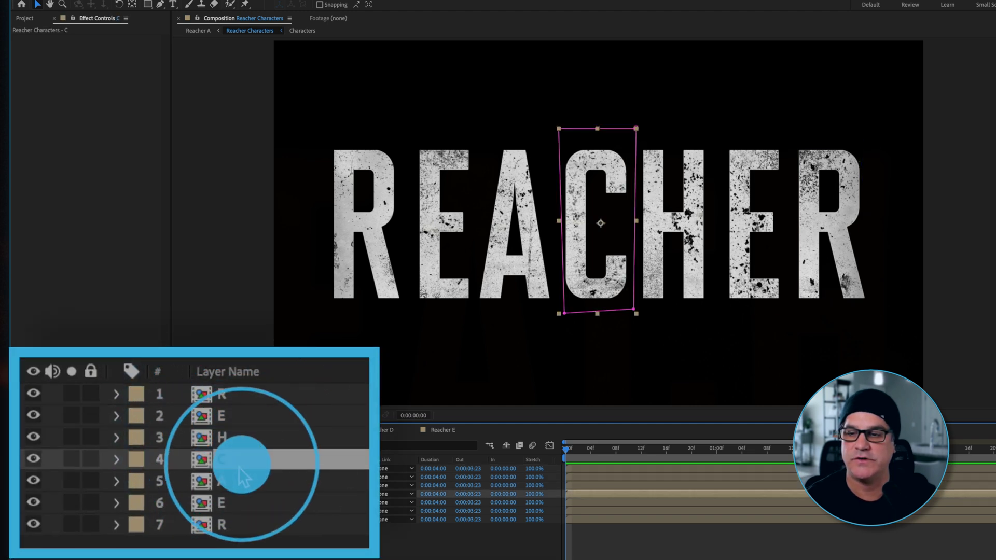
click(95, 503)
click(97, 511)
click(104, 520)
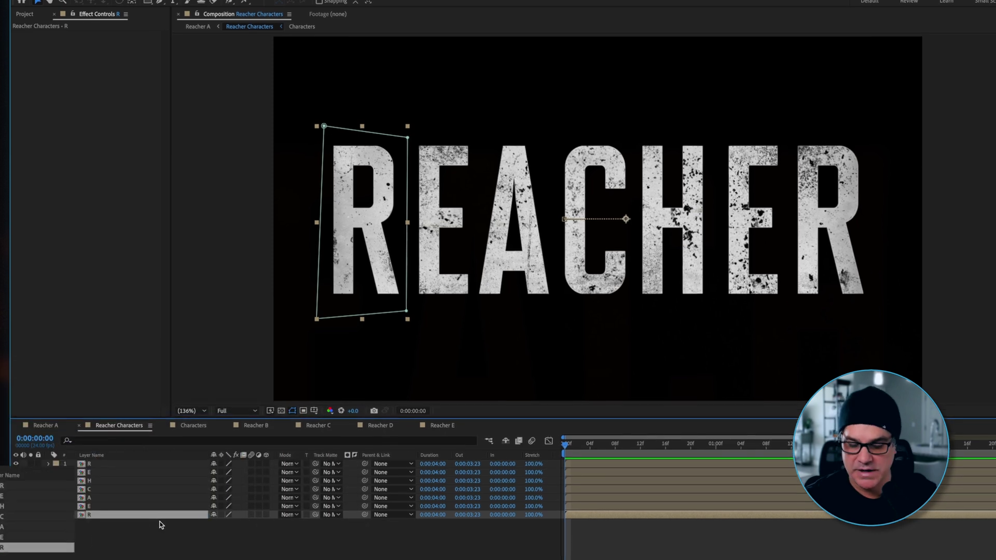
key(ctrl+a)
key(u)
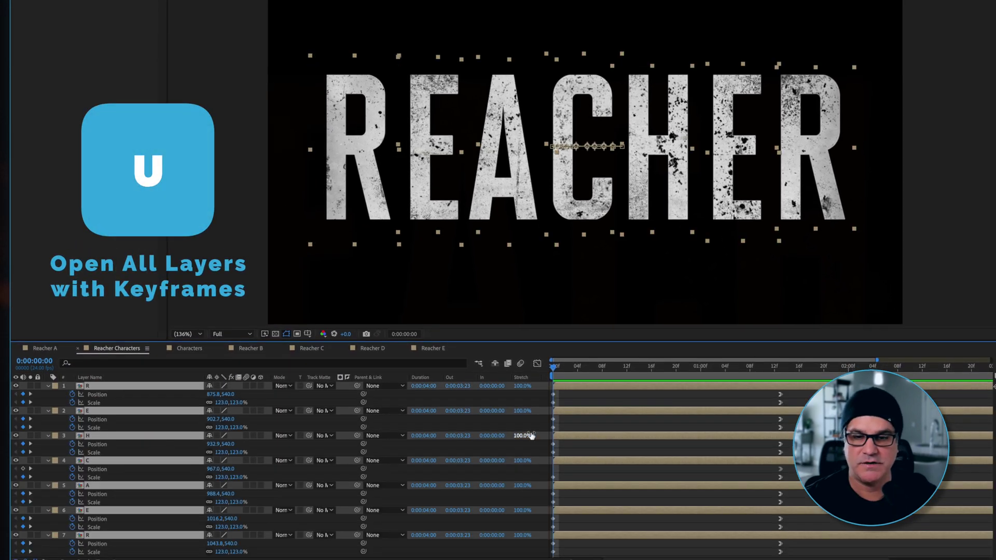
Step: Scrub to frame 20, preview the letter animation, return to the start, and select the final R
drag(561, 366, 779, 367)
key(space)
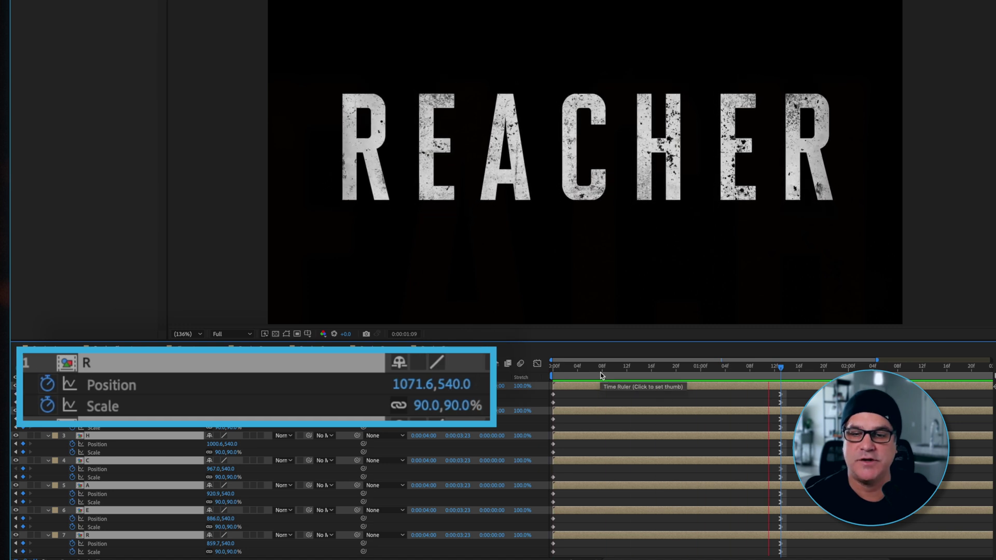
drag(583, 372, 511, 383)
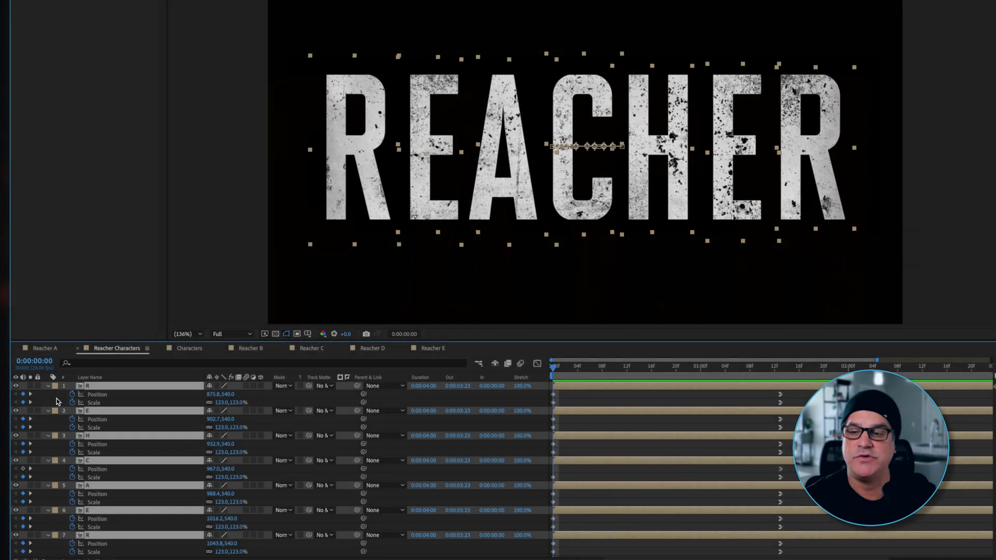
click(58, 400)
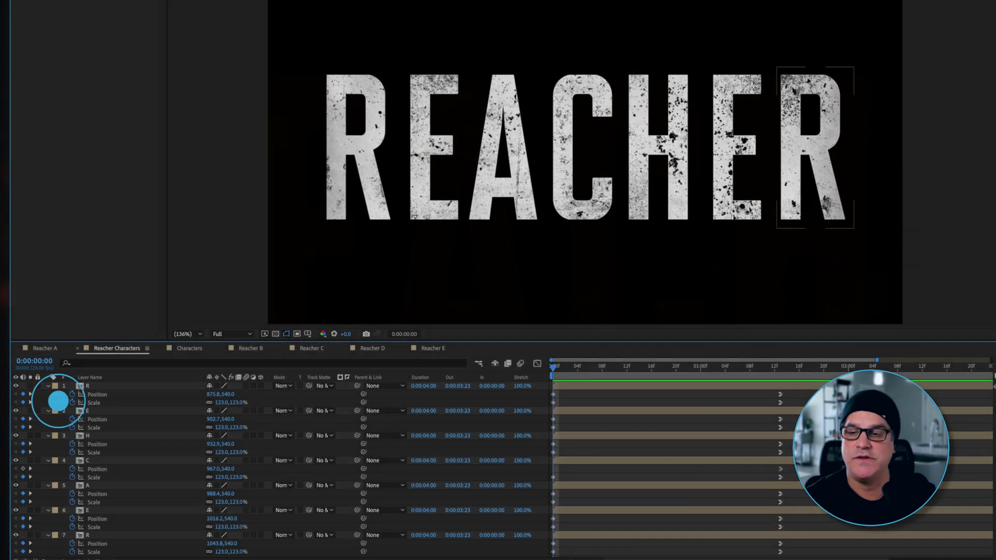
Step: Open the Characters composition and select the REACHER text and texture layers
double_click(81, 389)
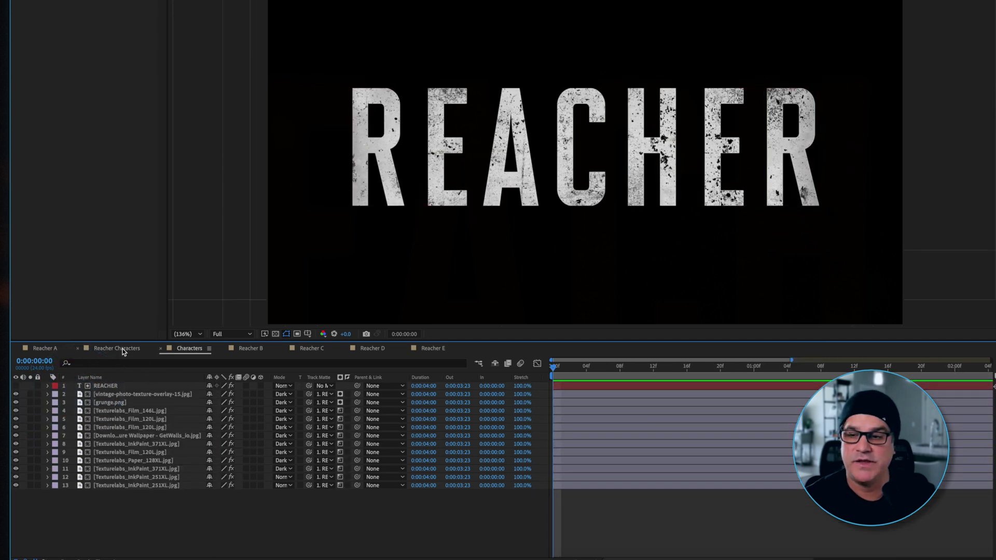
click(118, 349)
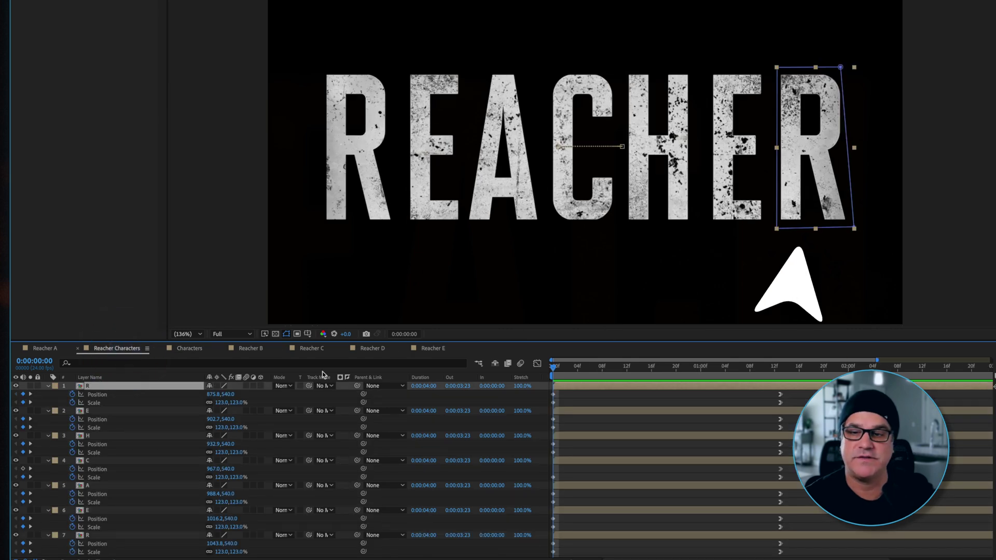
click(197, 348)
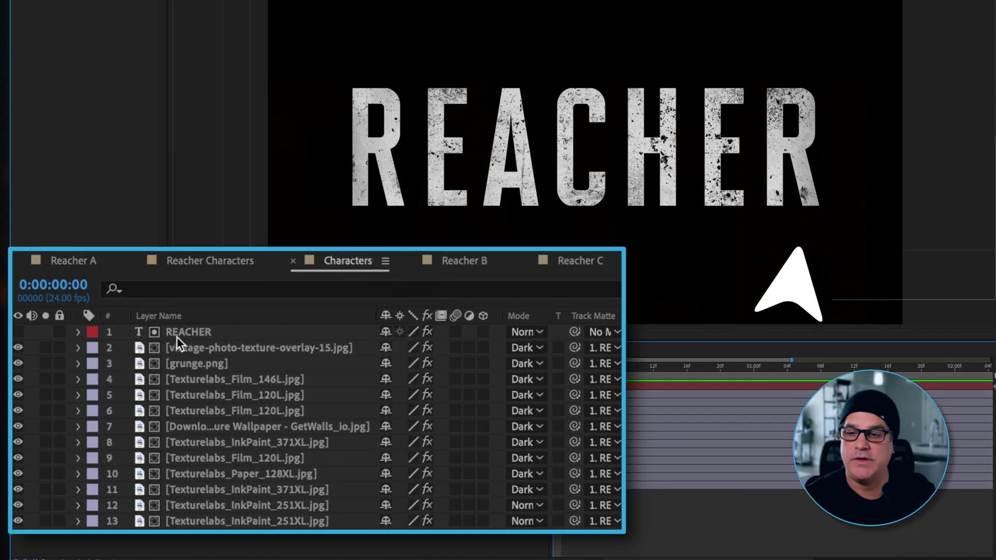
click(102, 387)
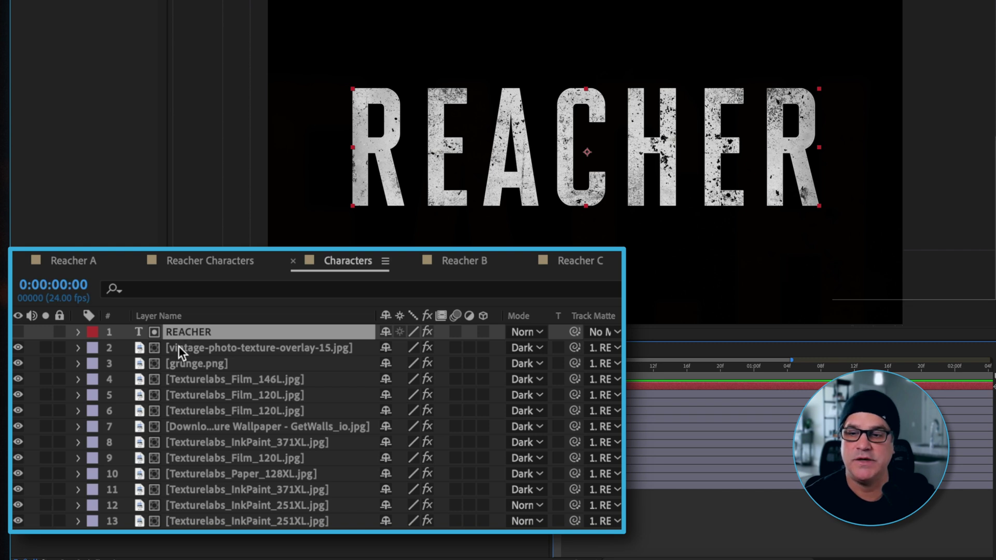
click(186, 347)
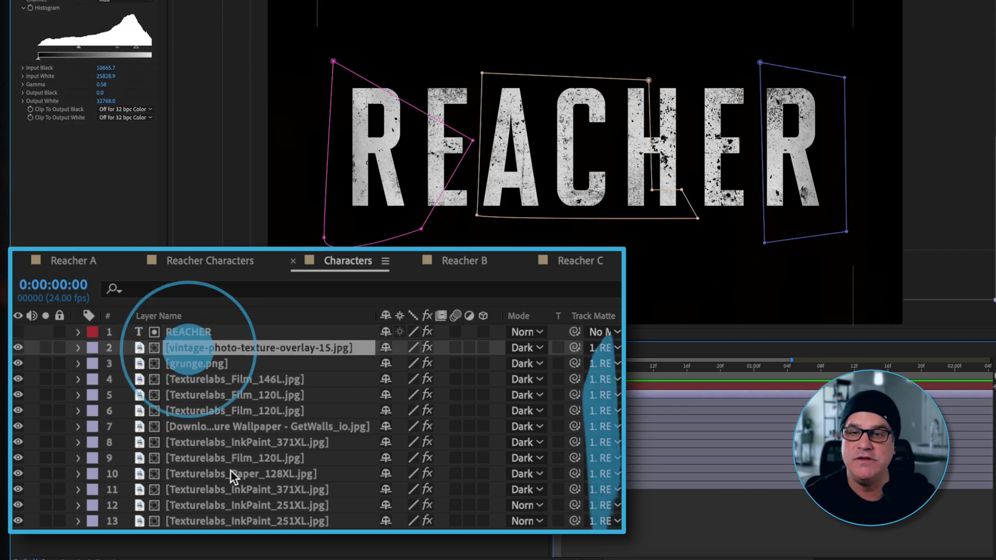
click(213, 522)
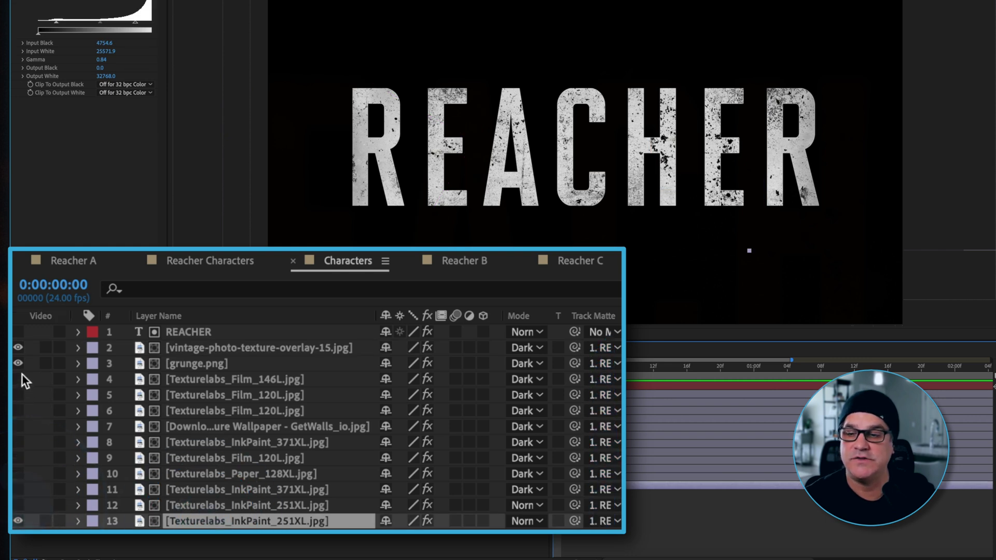
Step: Hide the vintage photo texture, then switch each texture layer back on from bottom to top
click(23, 352)
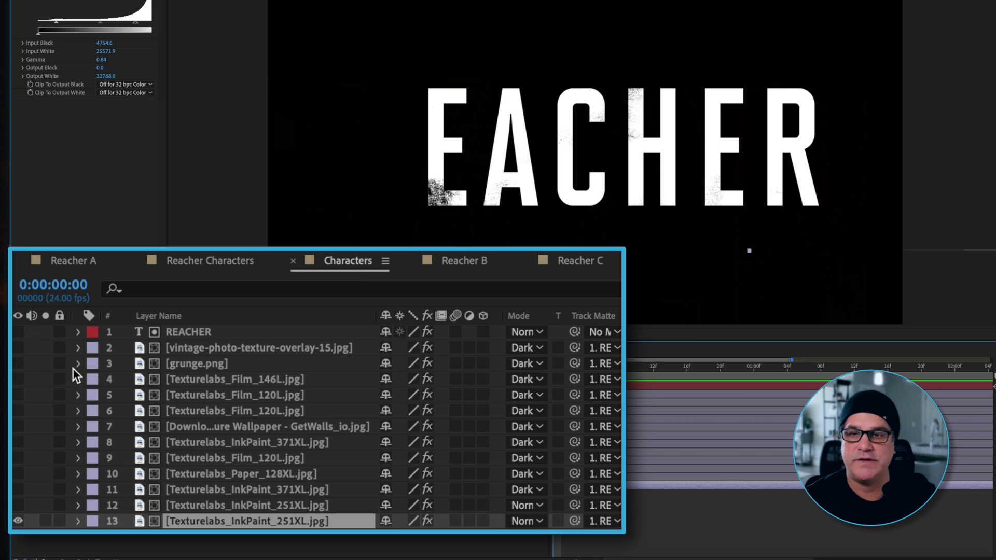
click(17, 520)
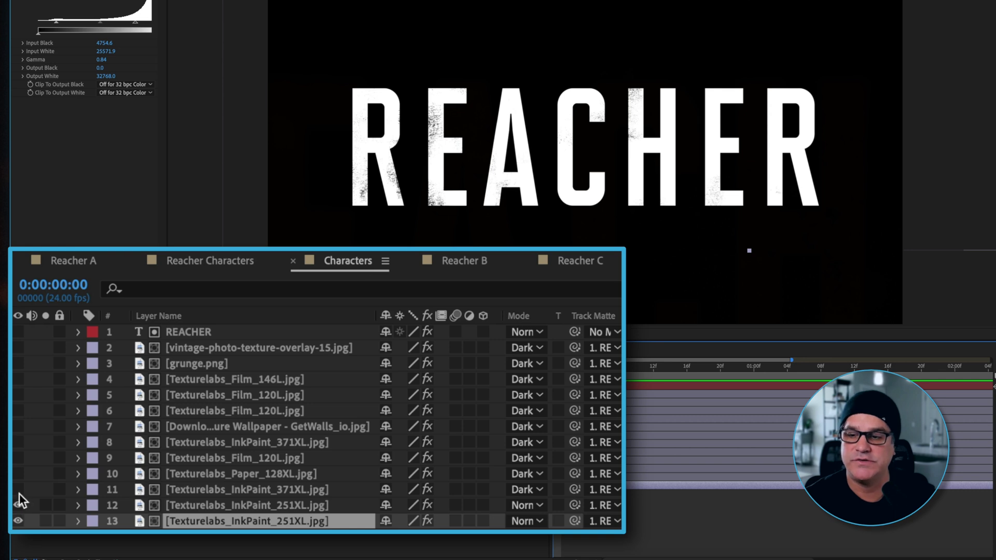
click(19, 491)
click(18, 474)
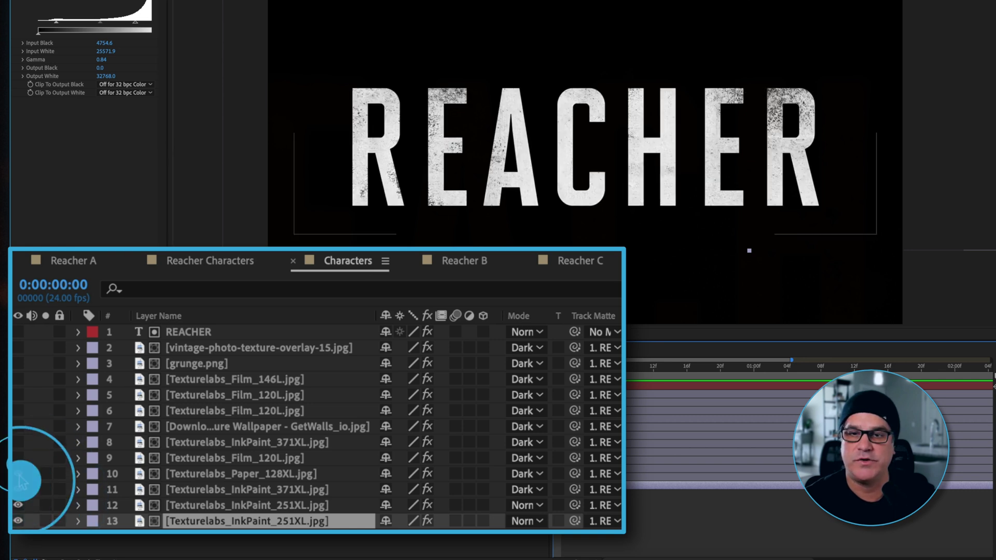
click(18, 458)
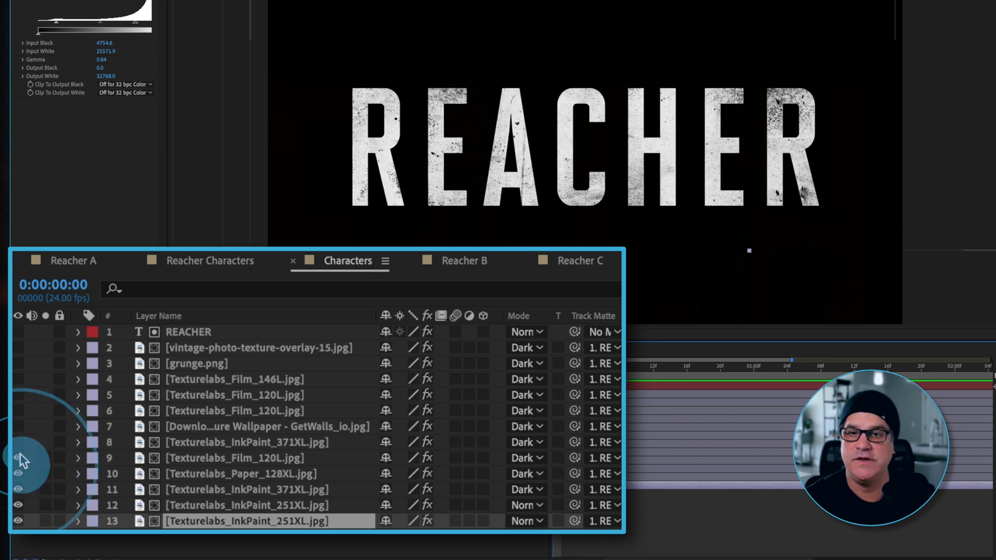
click(18, 442)
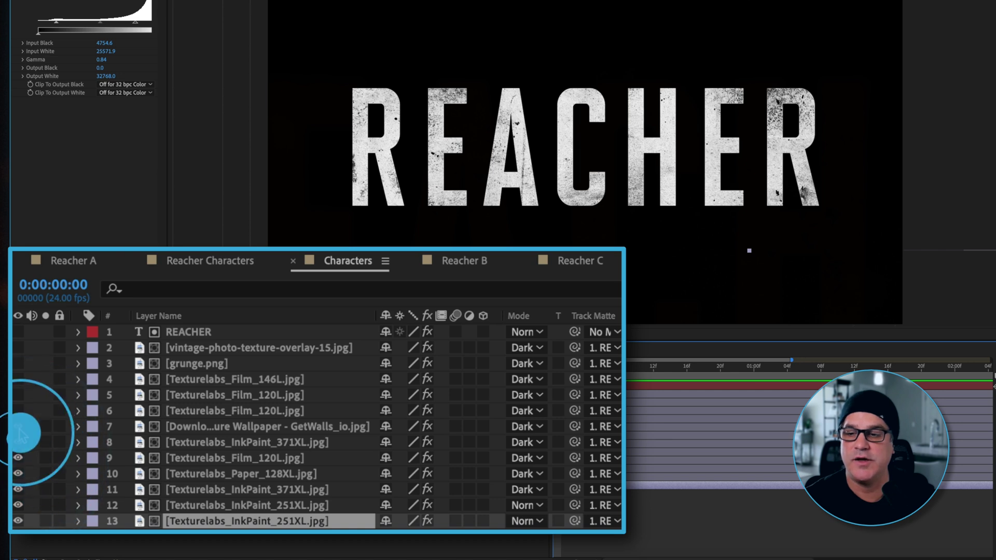
click(18, 426)
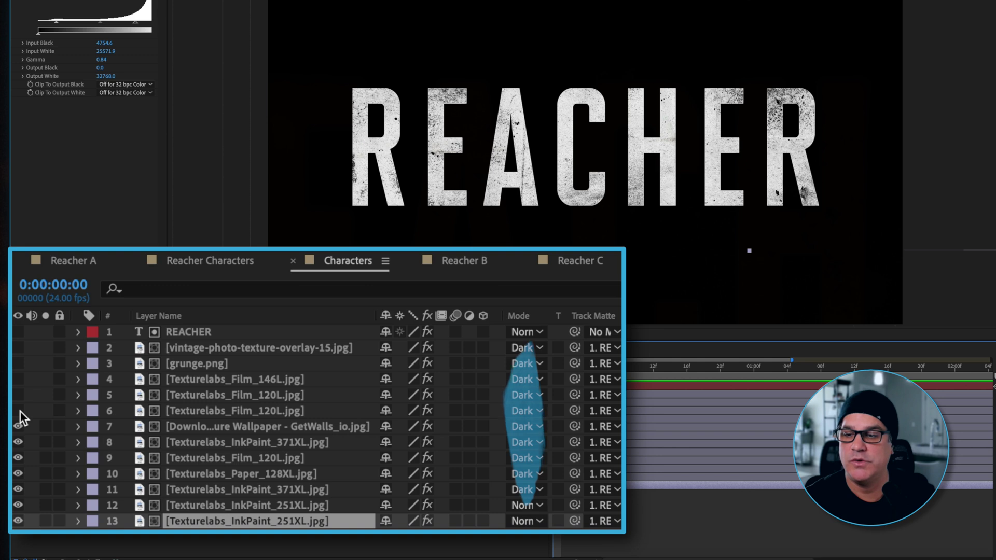
click(18, 411)
click(18, 395)
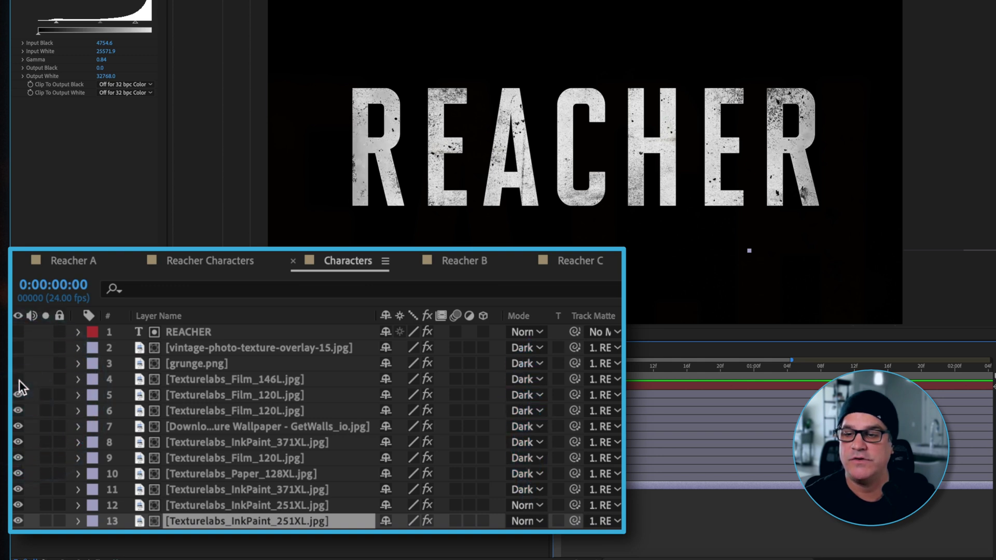
click(18, 379)
click(18, 363)
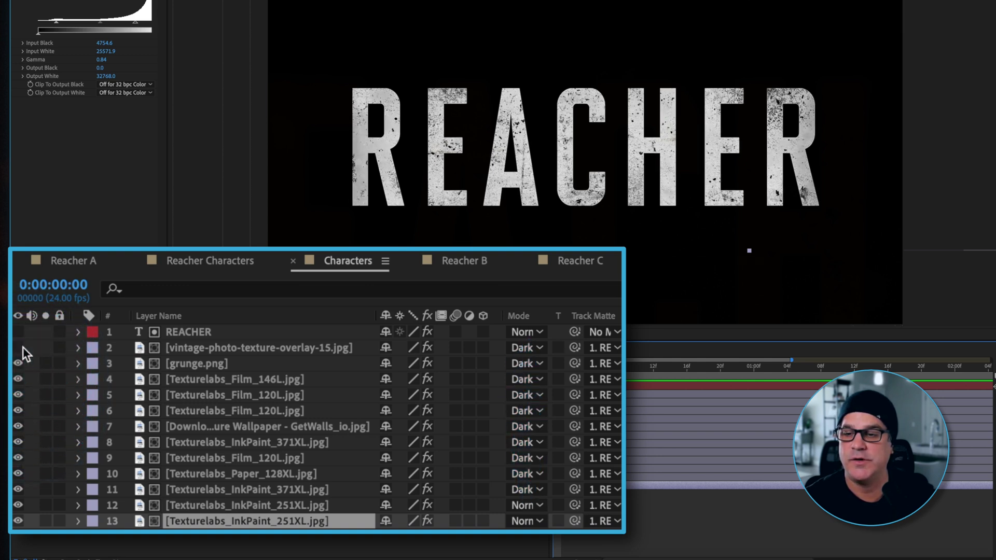
click(22, 351)
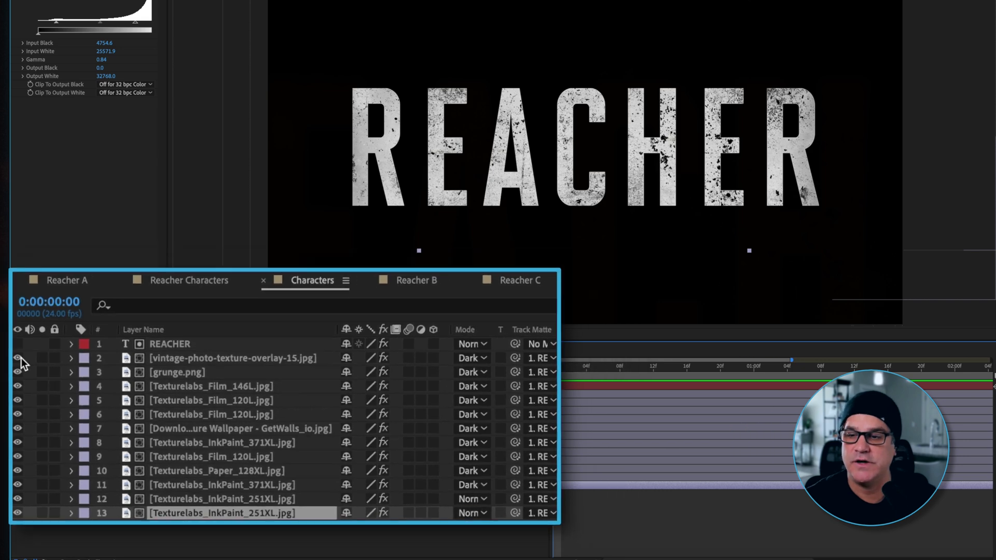
Step: Turn off a lower ink paint texture layer to compare the look
click(17, 469)
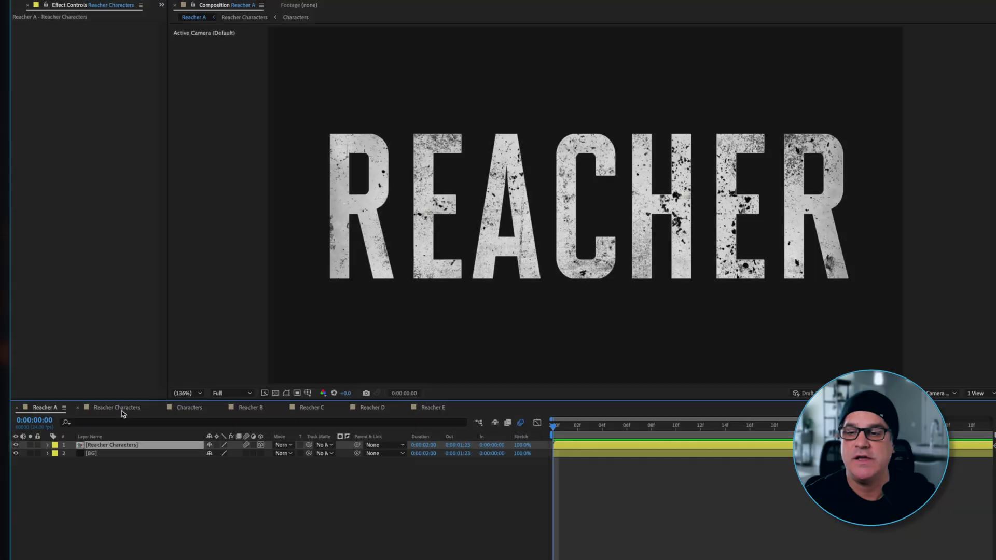
Step: In Reacher B, show the 5557d0bfb6f69.jpg speckle texture and switch off its Levels effect
click(250, 408)
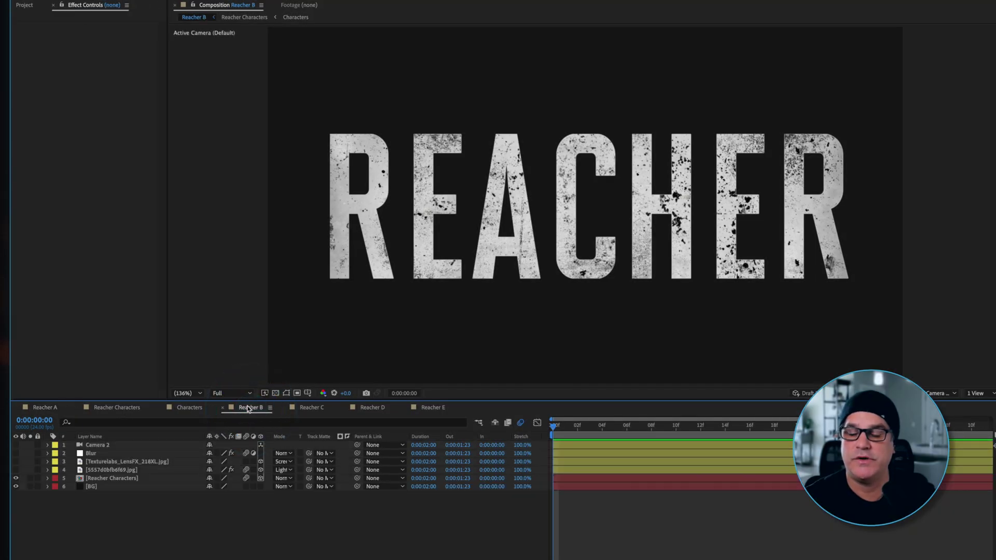
click(104, 470)
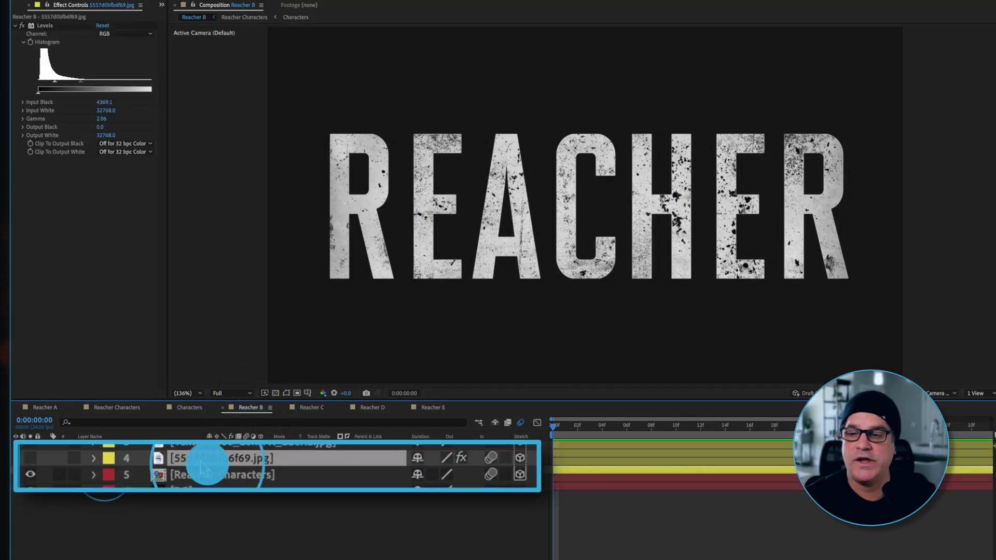
click(30, 457)
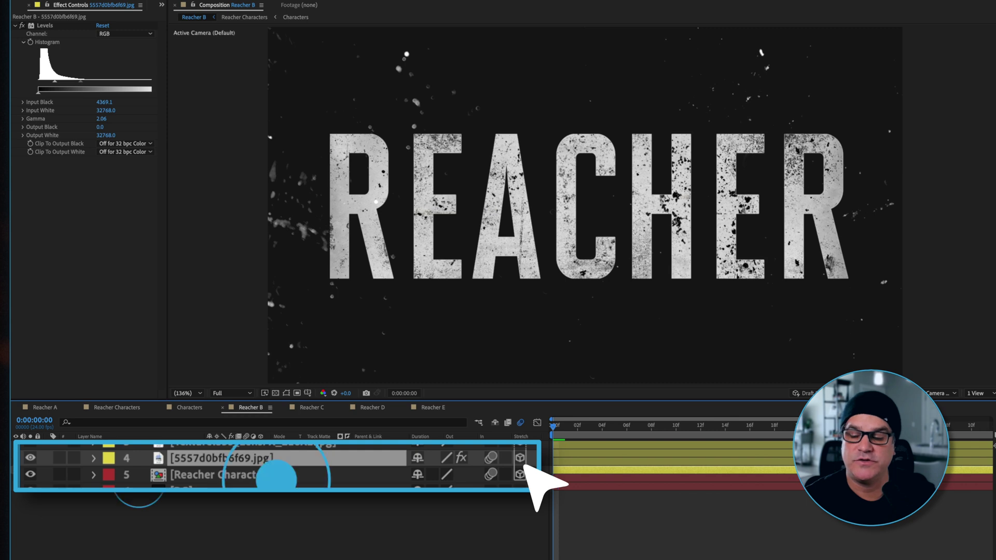
click(275, 474)
click(104, 470)
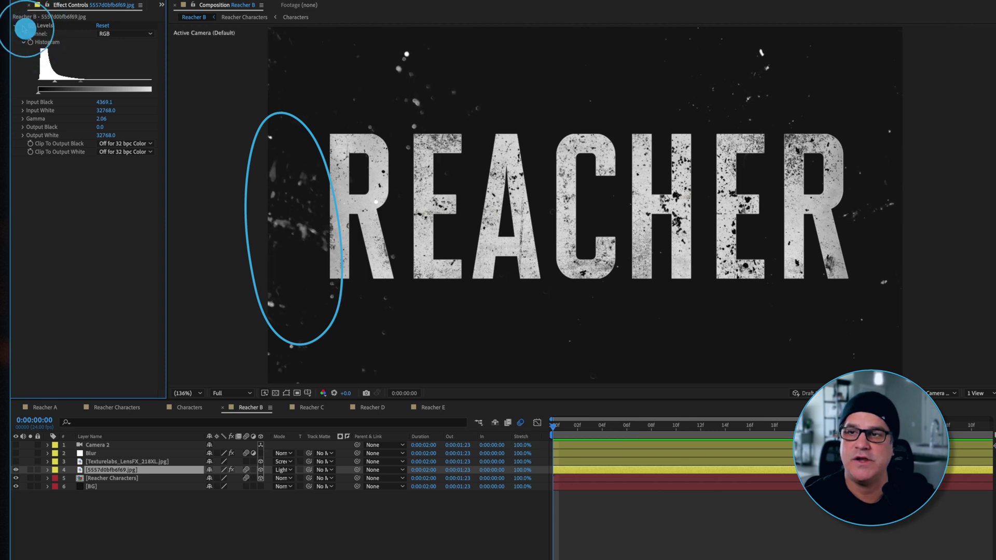
click(26, 27)
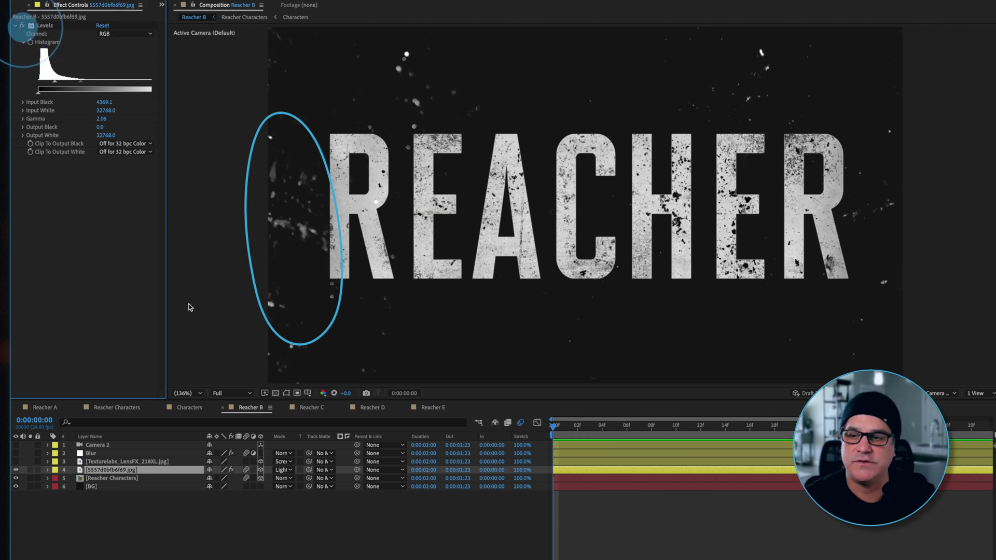
click(110, 461)
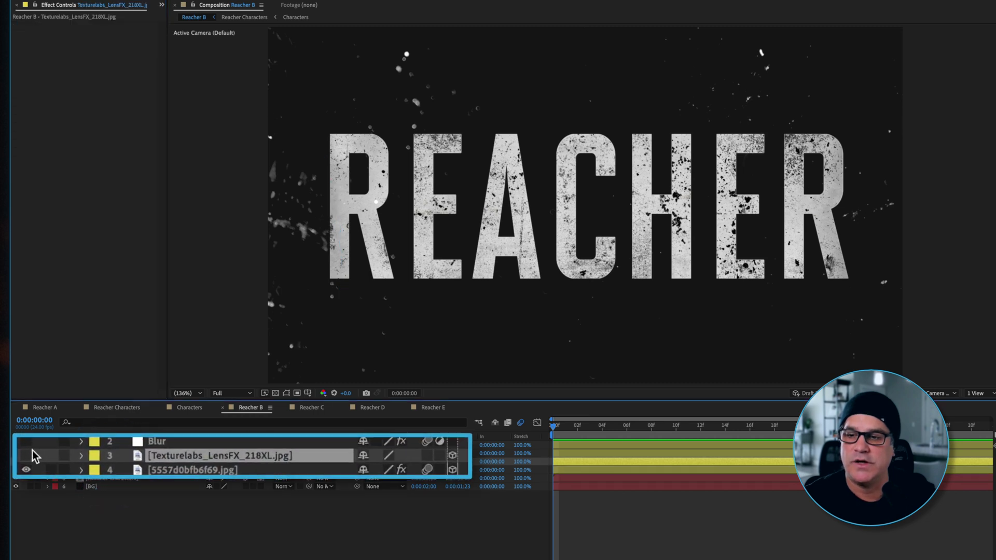
Step: Make the Texturelabs_LensFX_218XL.jpg texture visible and set the viewer to 2 Views
click(16, 461)
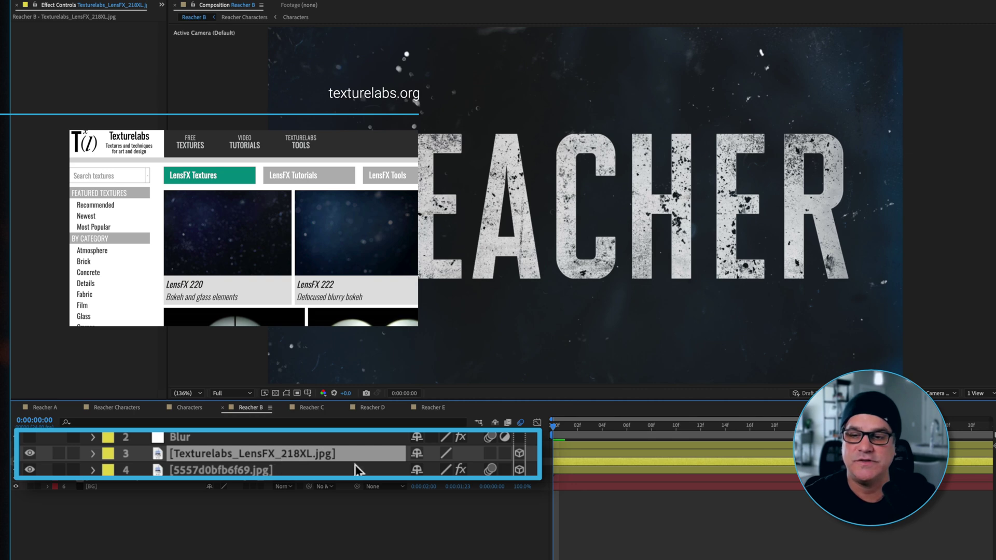
click(979, 393)
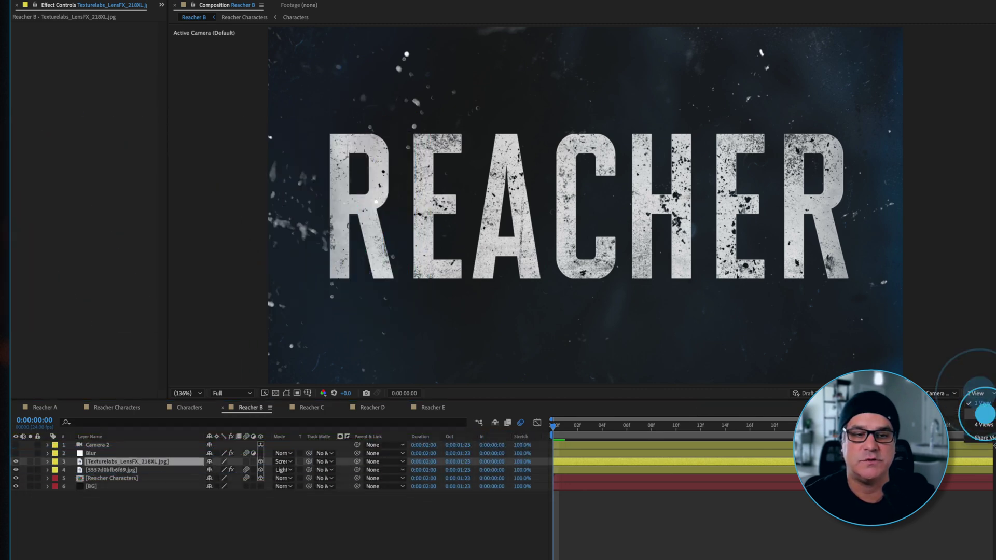
click(982, 414)
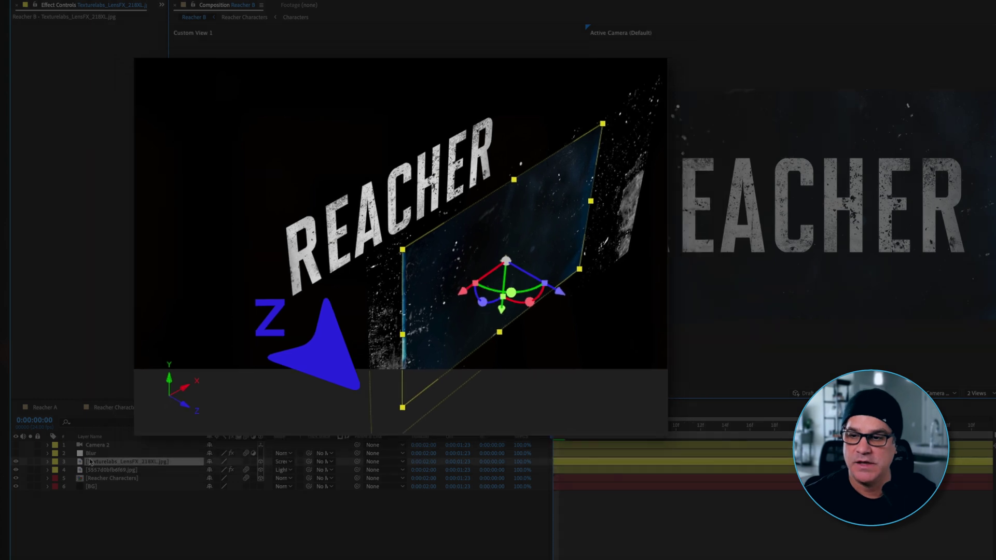
Step: Turn on the Blur layer, select its Gaussian Blur, and return to a single camera view
click(15, 455)
click(16, 454)
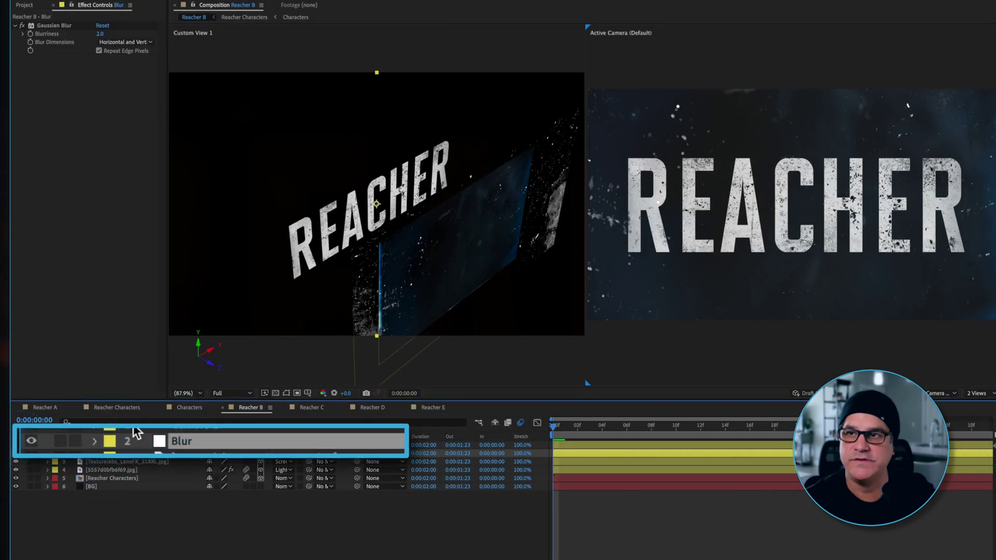
click(52, 25)
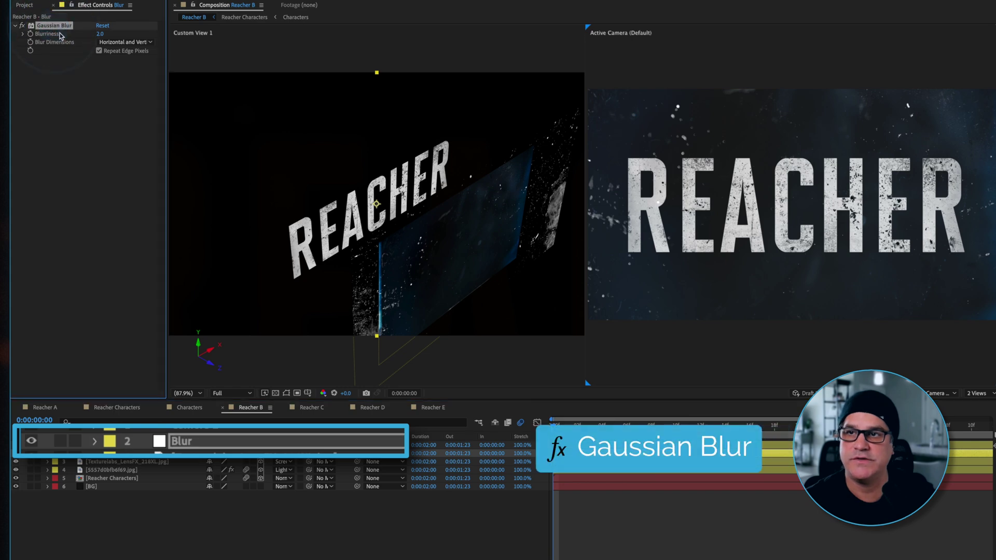
click(976, 393)
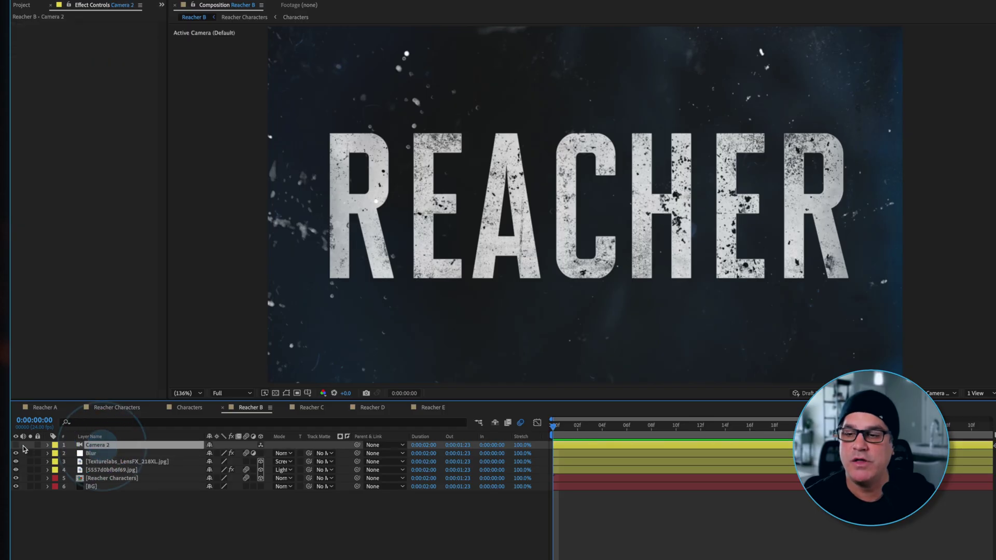
Step: Turn on Camera 2, show its Position keyframes across the full timeline, and preview the camera move
click(30, 434)
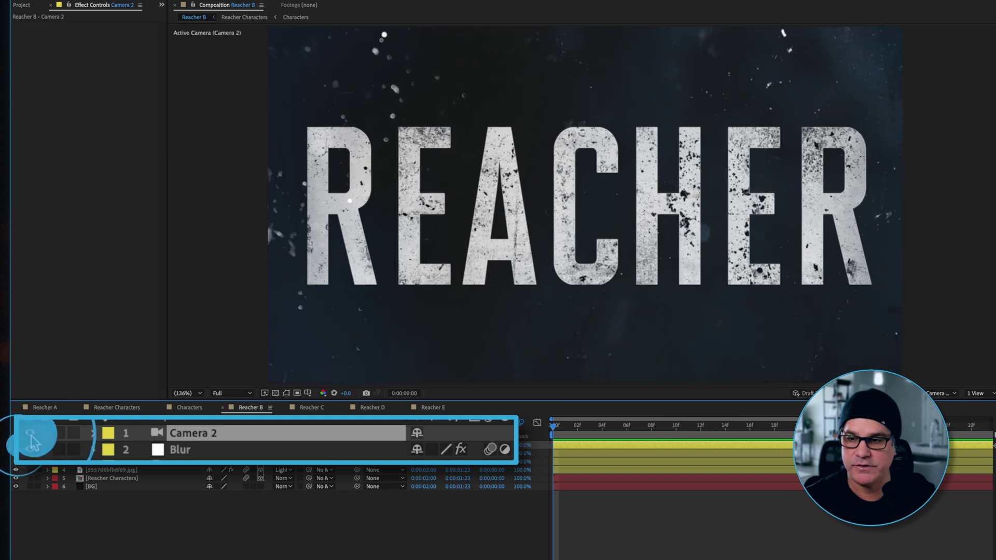
key(p)
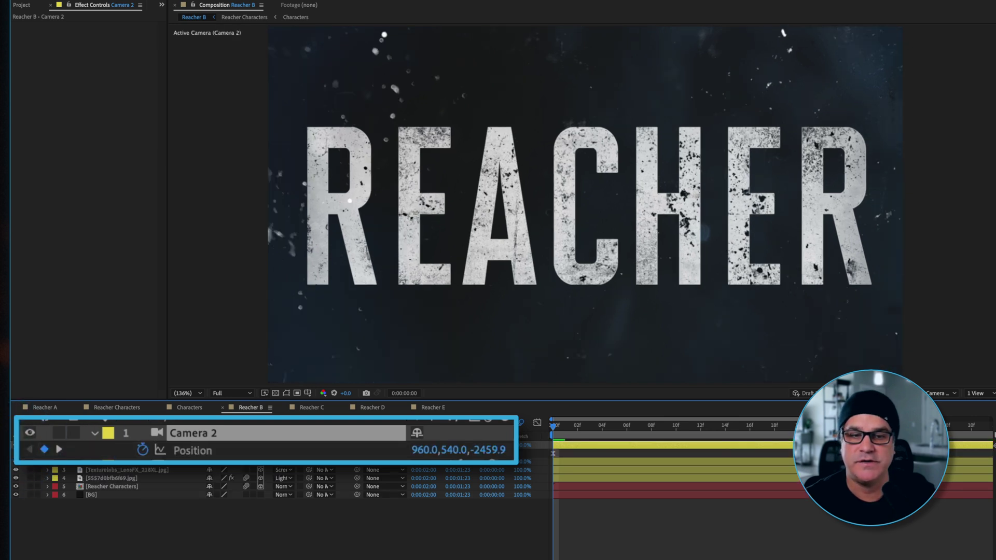
key(semicolon)
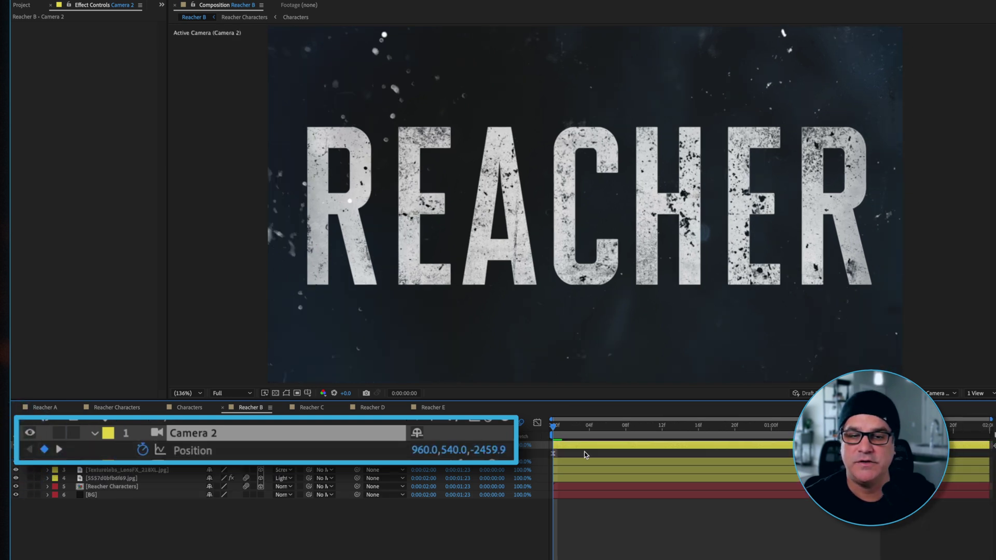
click(553, 456)
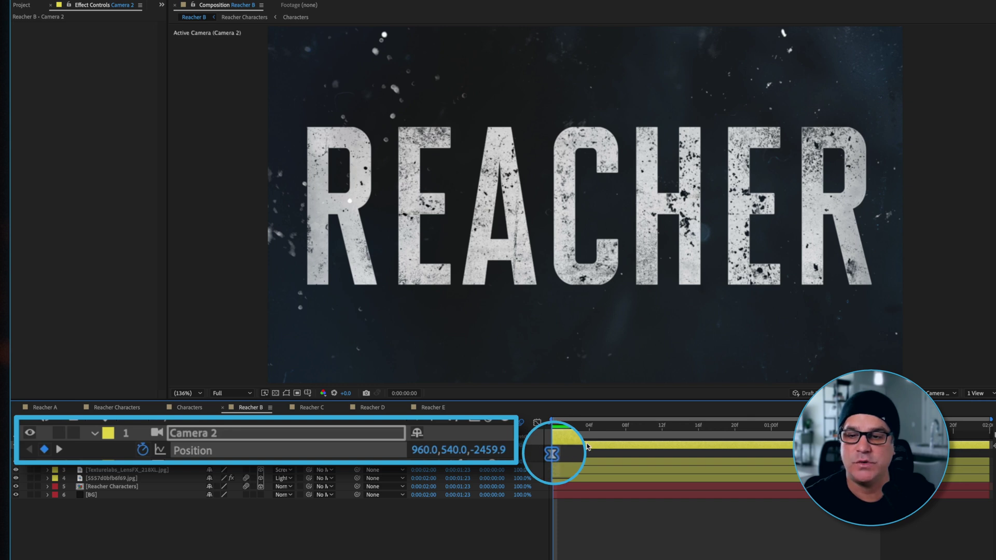
drag(553, 425, 872, 431)
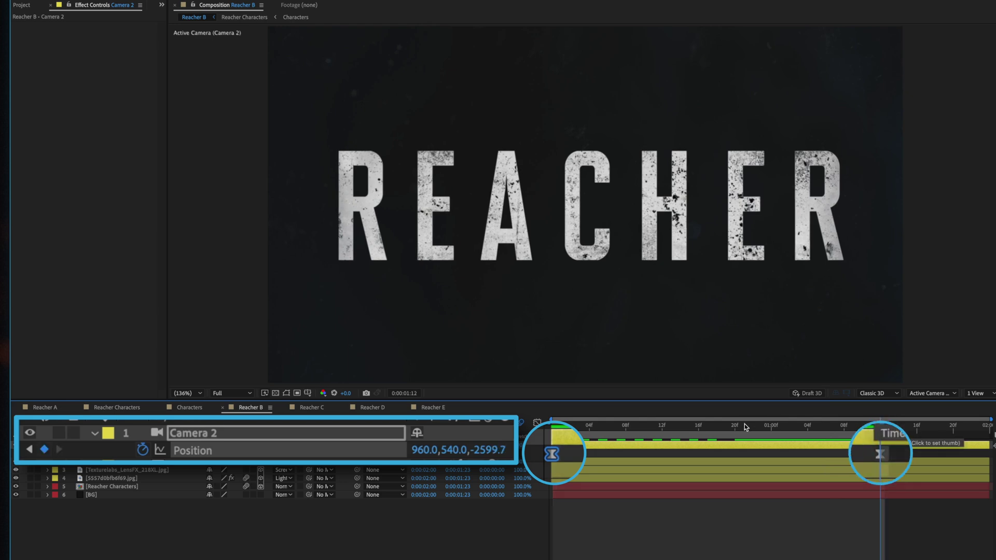
key(space)
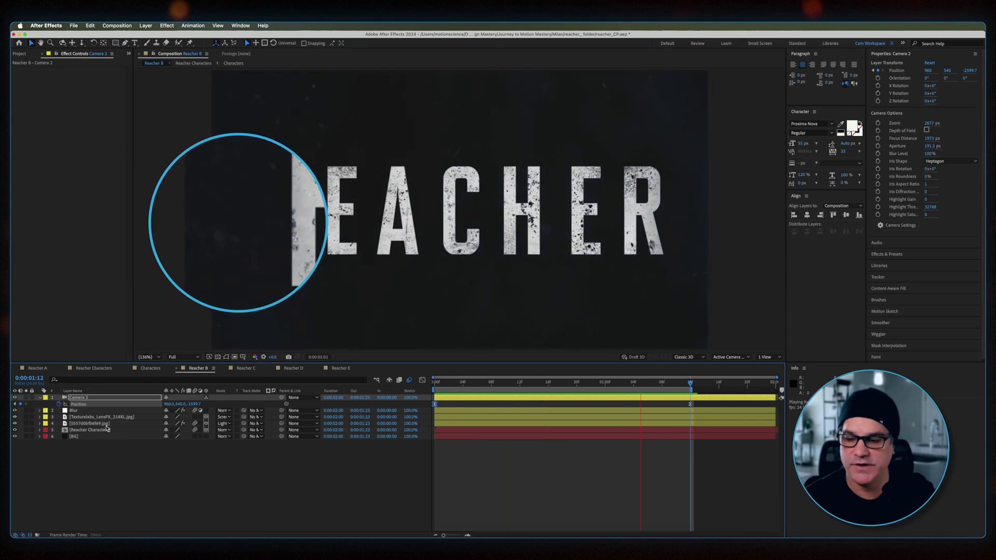
Step: Reveal all keyframed properties and scrub between the texture Opacity keyframes to see them fade to 30%
key(u)
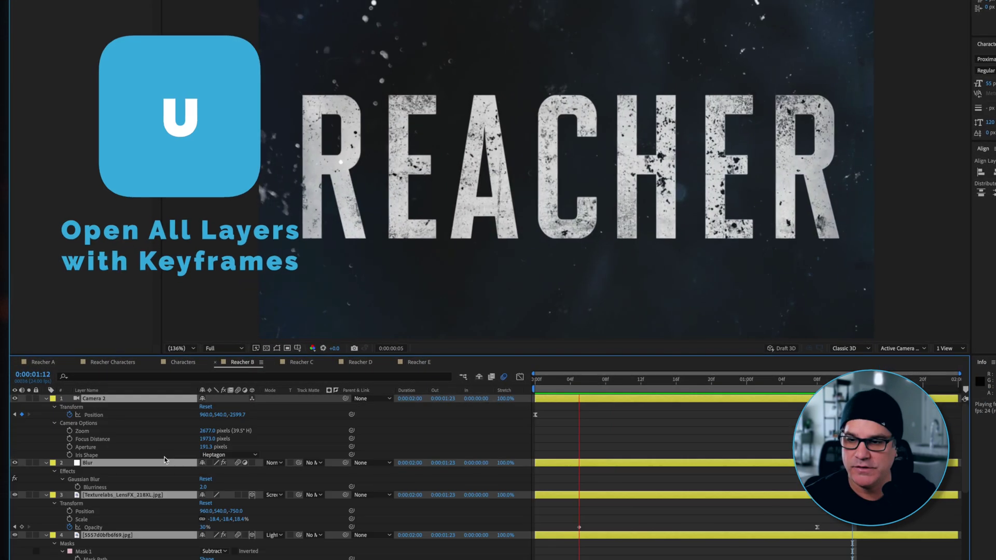
scroll(224, 474, down, 3)
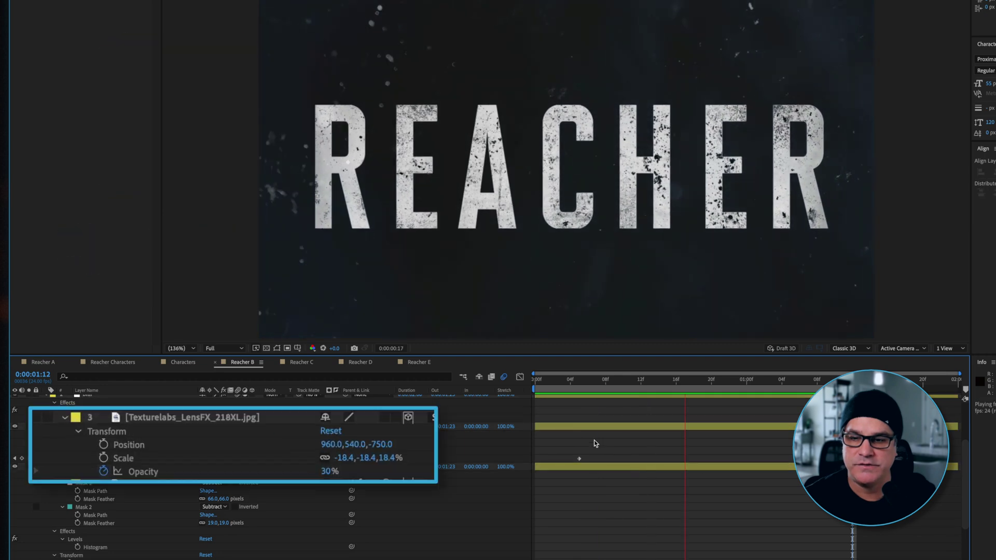
click(578, 380)
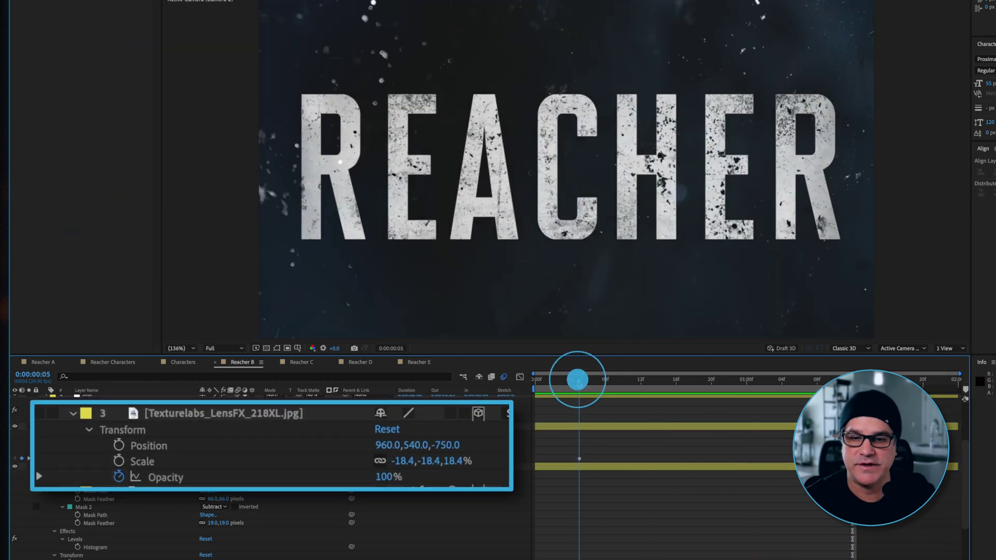
drag(580, 383, 814, 408)
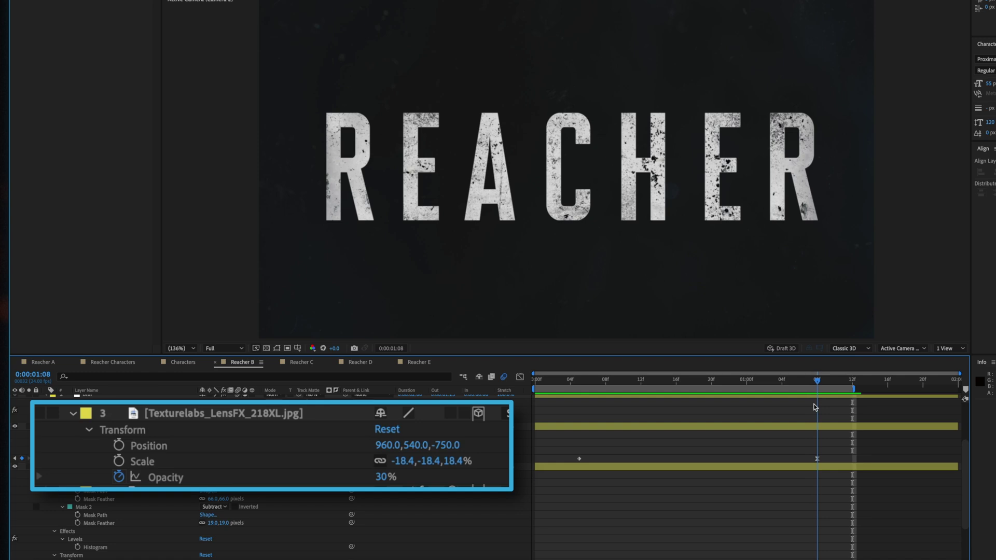
scroll(700, 498, down, 3)
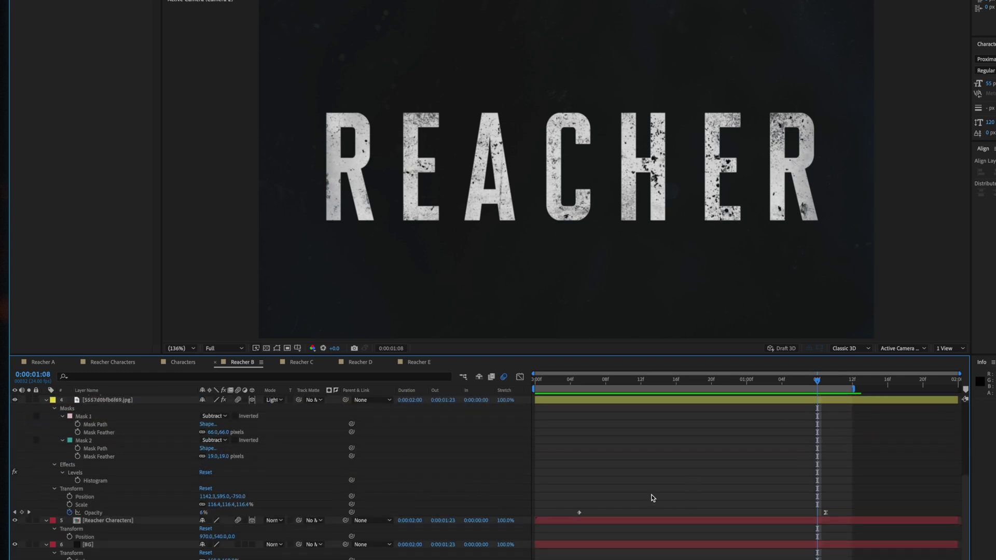
click(579, 382)
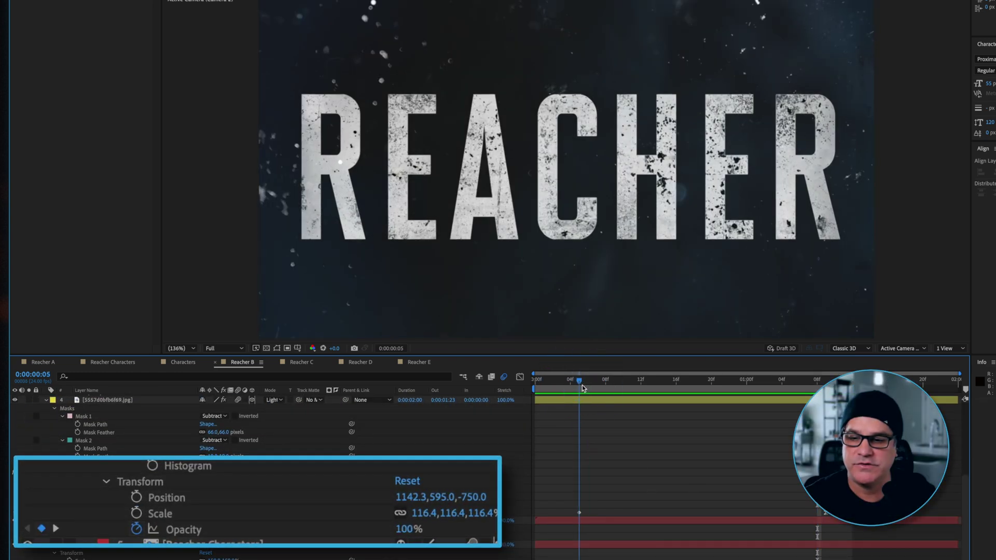
drag(583, 388, 826, 385)
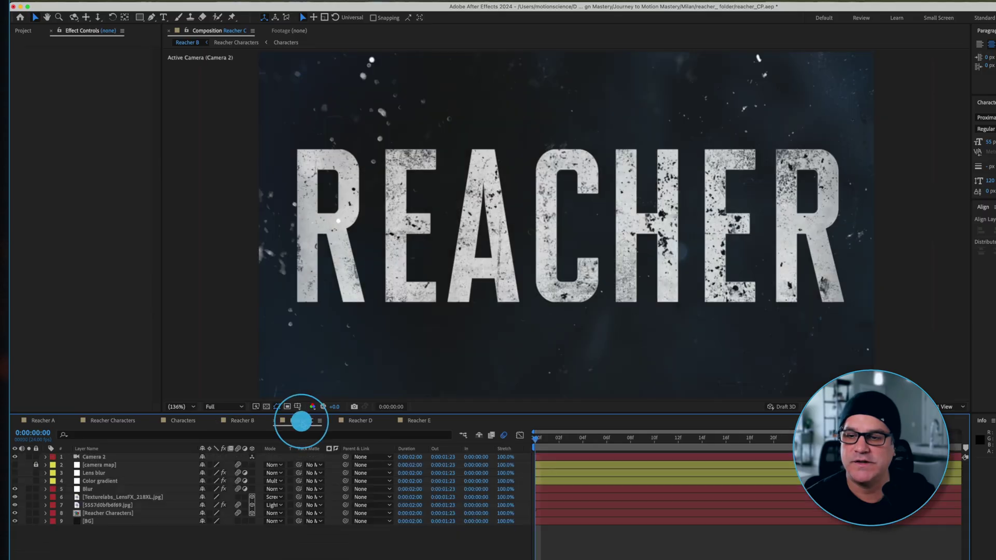
Step: In Reacher C, expand 4-Color Gradient 2 and switch on the Color gradient layer for an orange-red tint
click(57, 481)
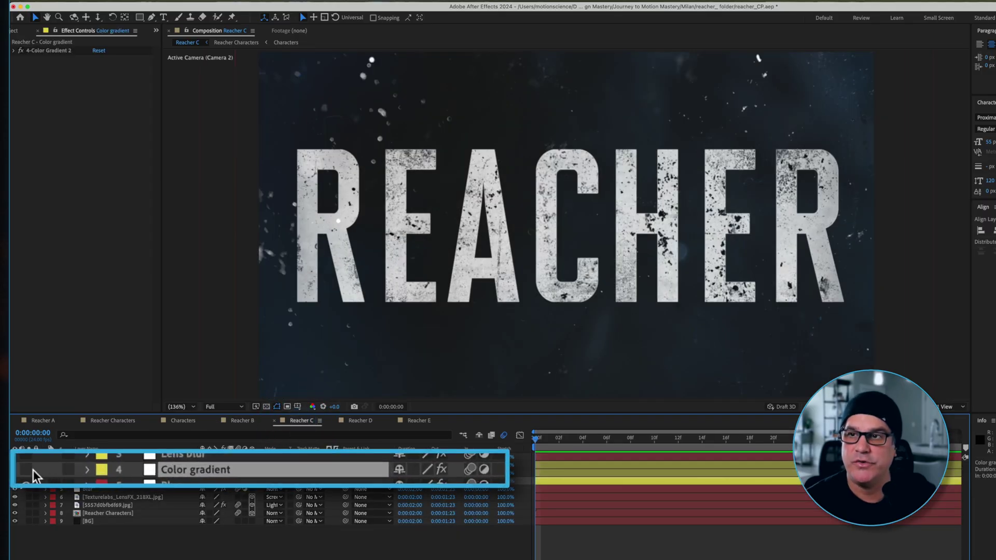
click(14, 51)
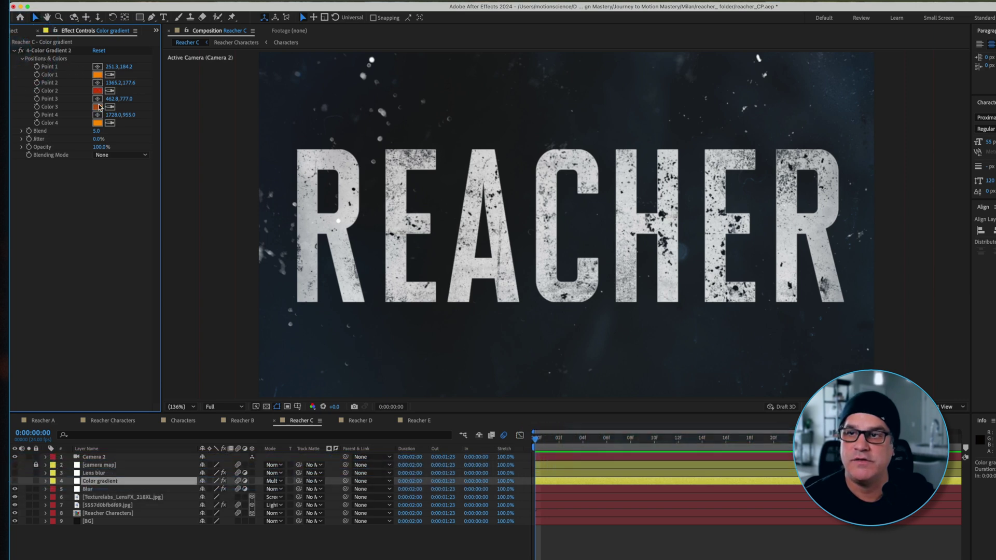
click(15, 483)
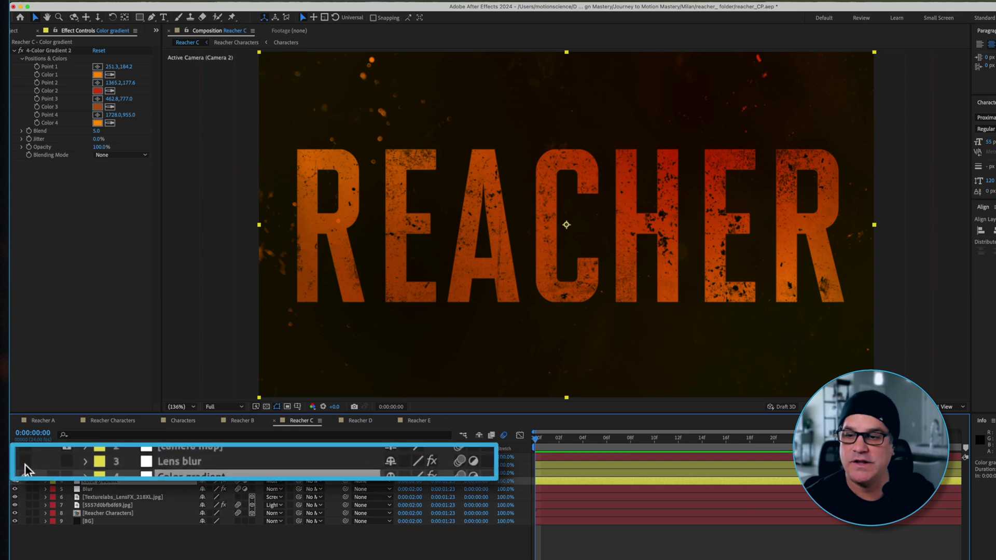
Step: Make the Lens blur layer visible, disable Fast Box Blur, and expand Optics Compensation
click(195, 464)
click(26, 462)
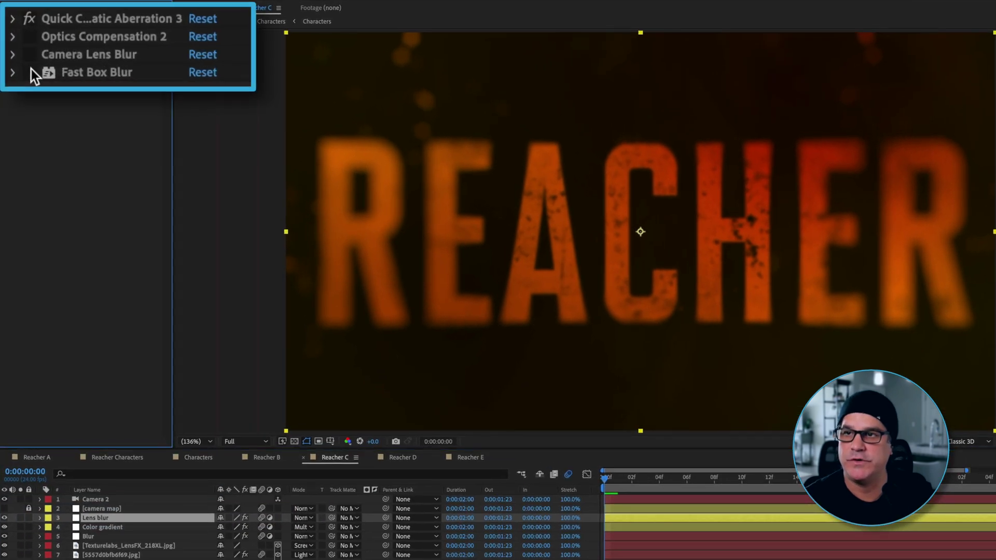
click(32, 73)
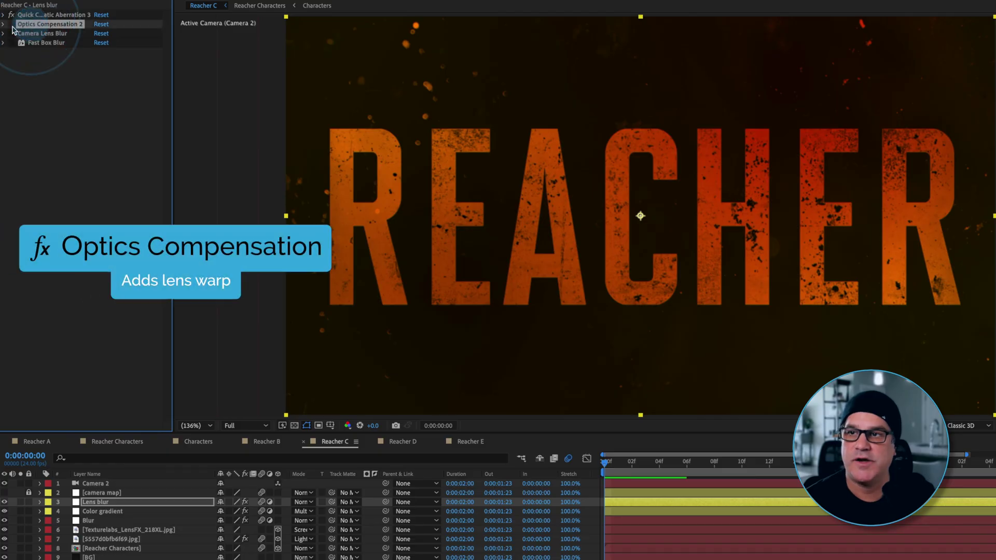
click(9, 31)
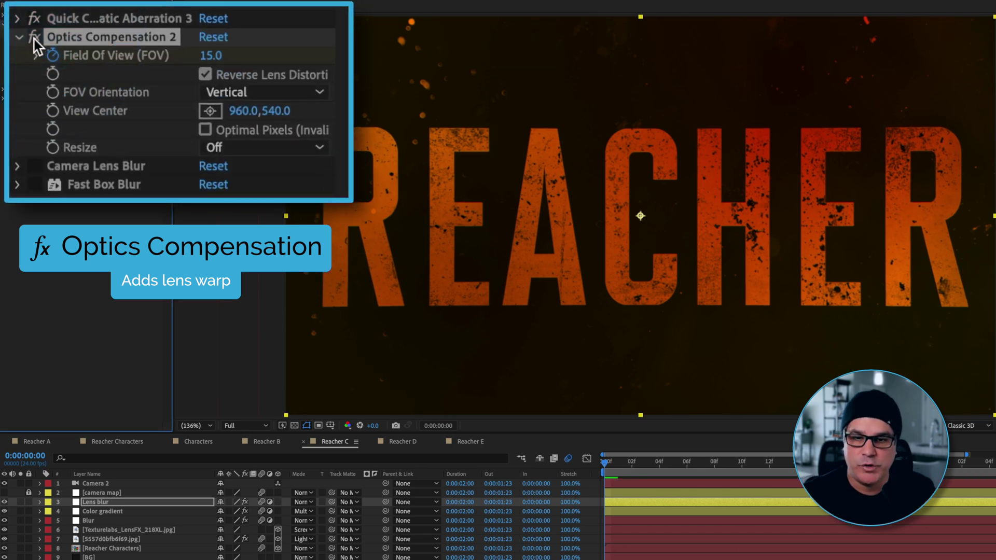
Step: Reveal the Lens blur layer's keyframed effect properties and preview the lens effects fading out
key(u)
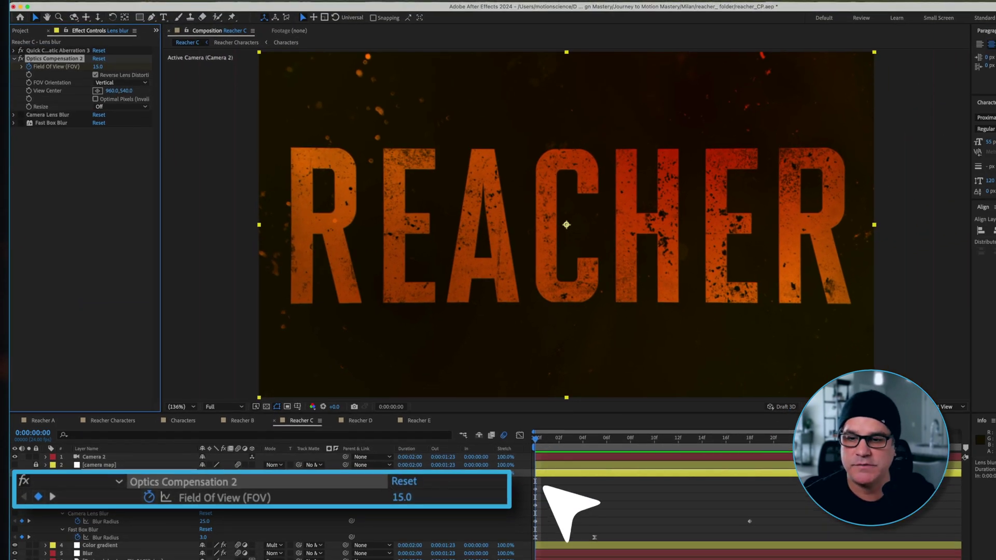
key(space)
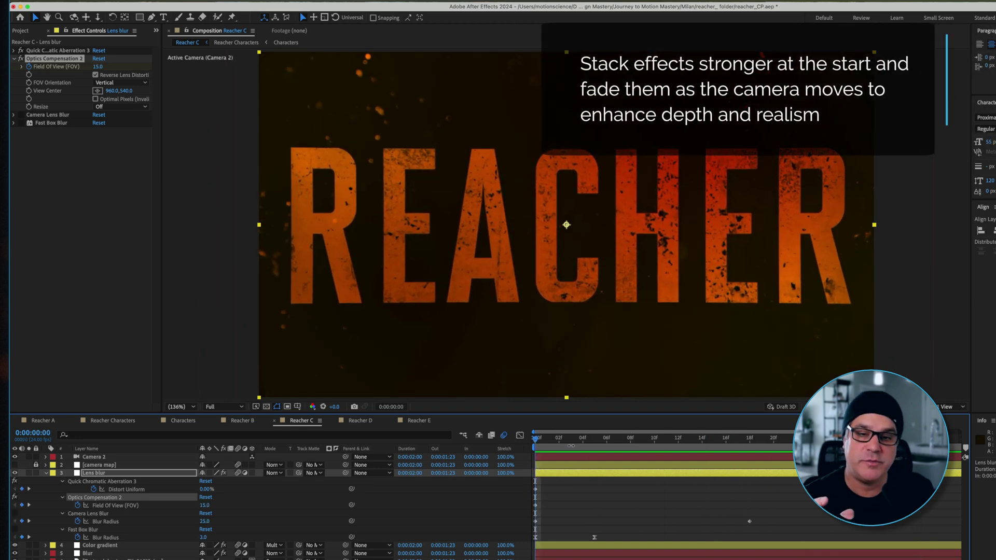
drag(571, 439, 558, 491)
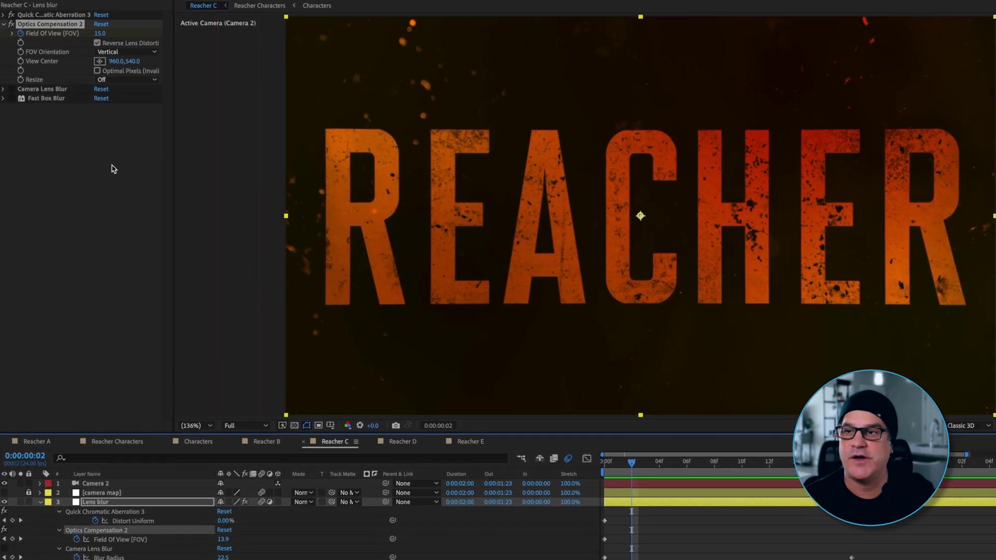
Step: Expand Camera Lens Blur and briefly show the camera map layer to inspect its mask feather
click(38, 93)
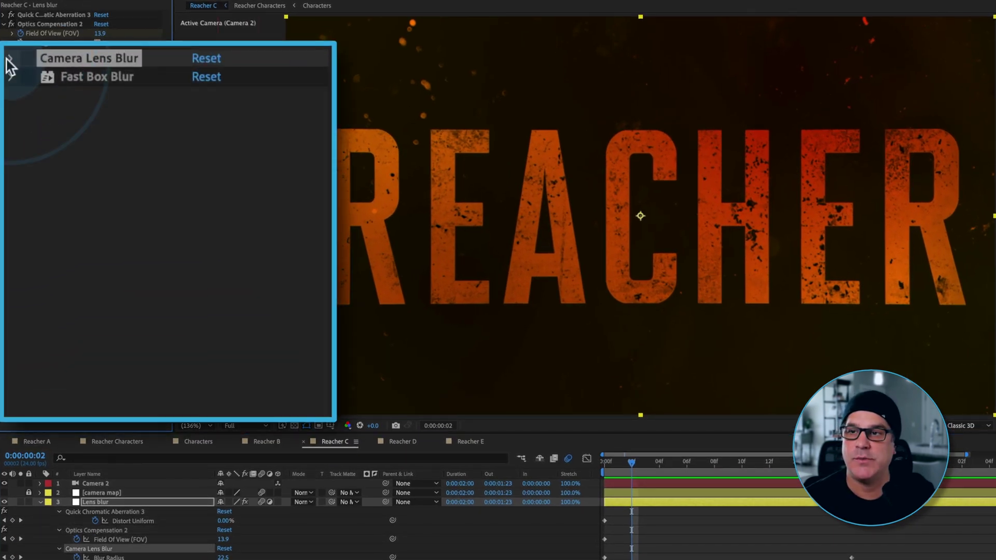
click(4, 90)
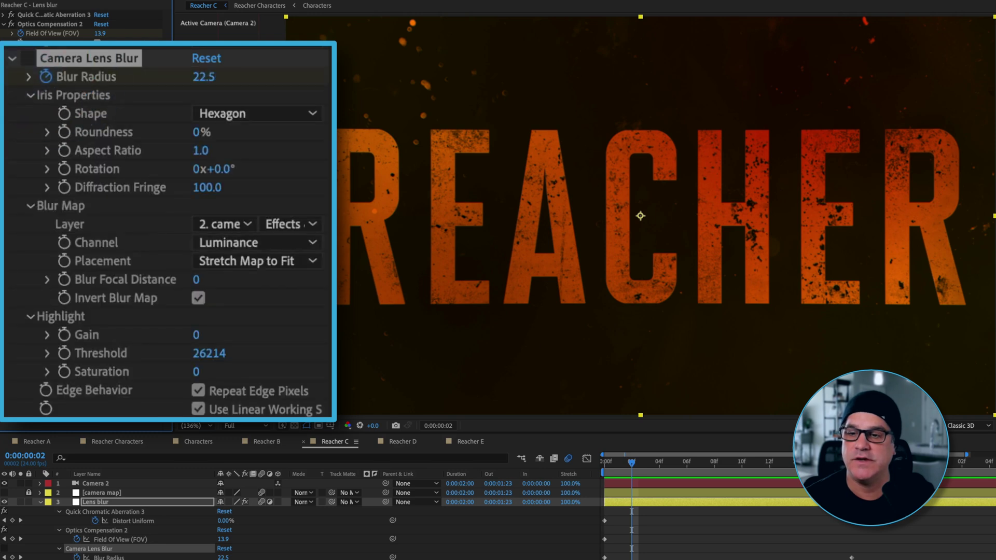
click(5, 493)
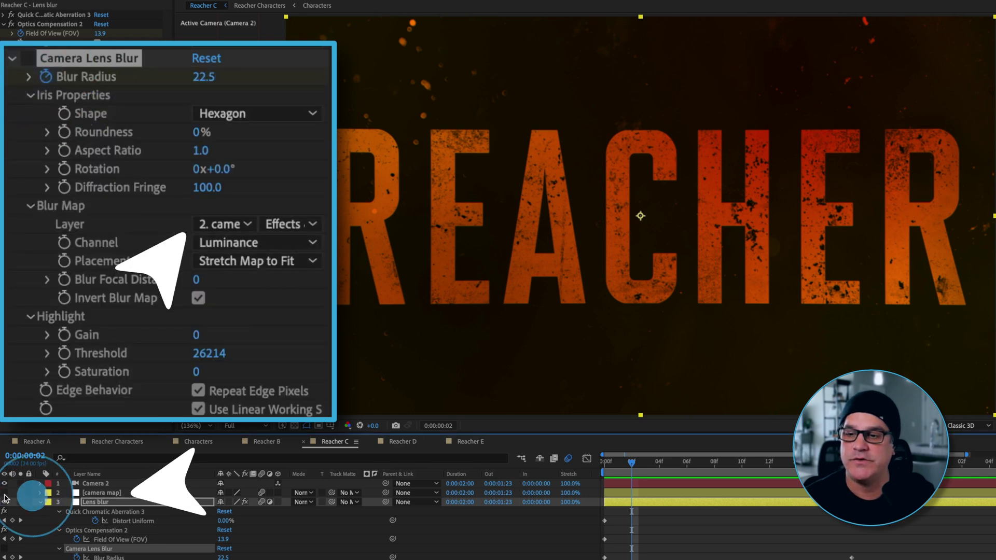
click(119, 497)
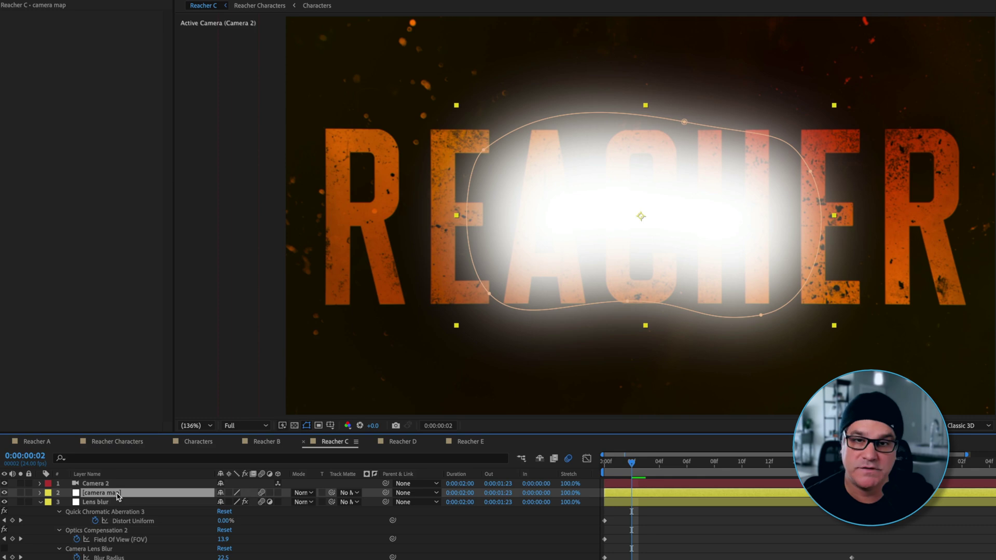
key(f)
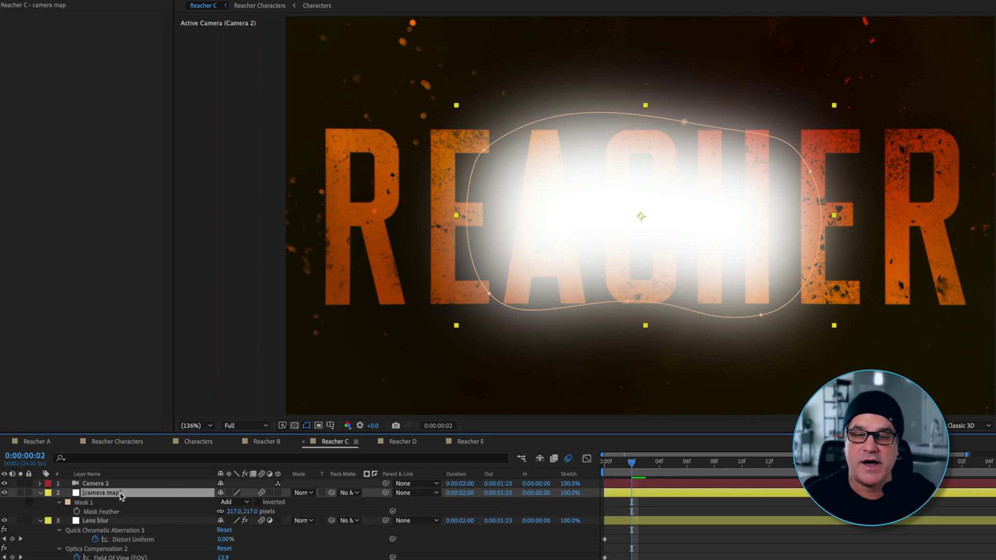
key(f)
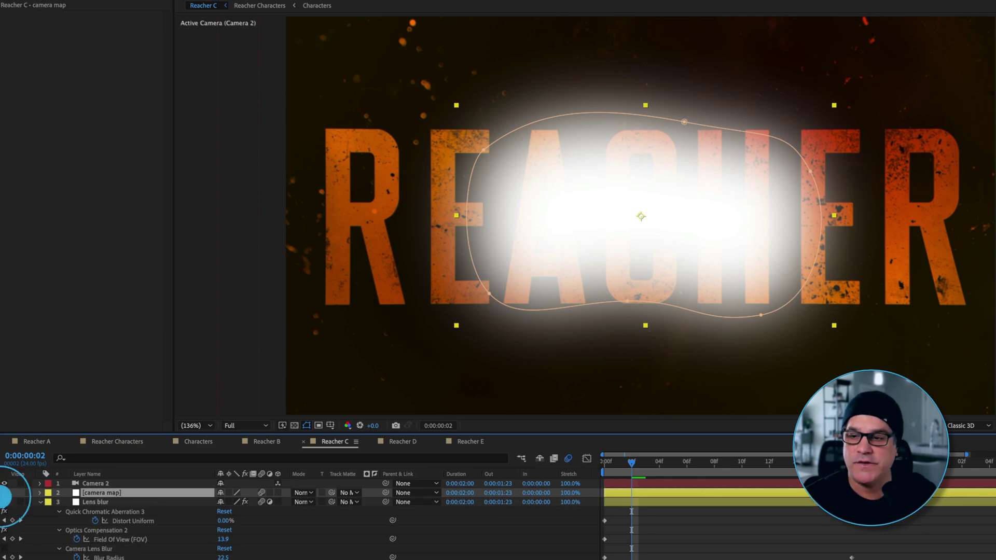
click(4, 493)
Step: Enable Fast Box Blur on the Lens blur layer, with Blur Radius animating from 1.9 to 0.0
click(98, 501)
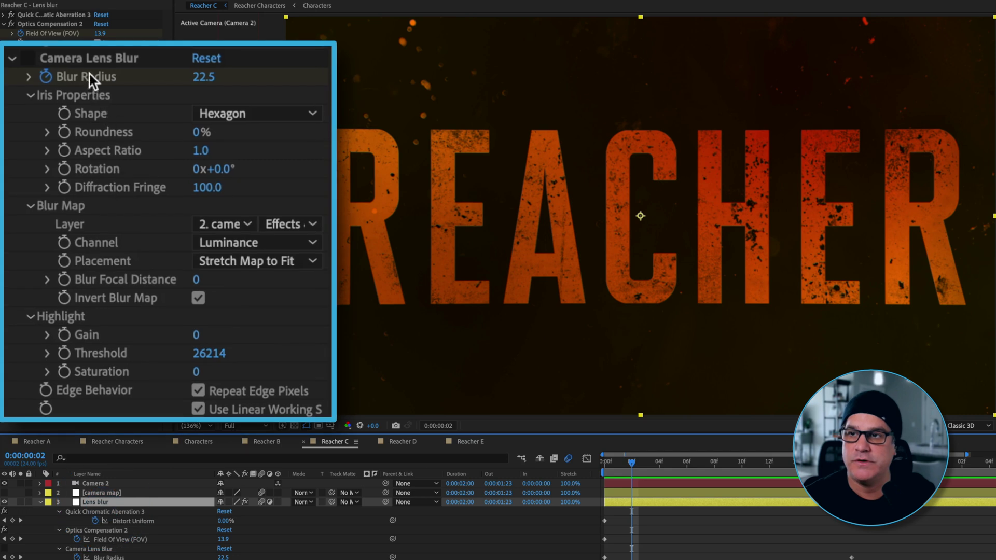
click(89, 58)
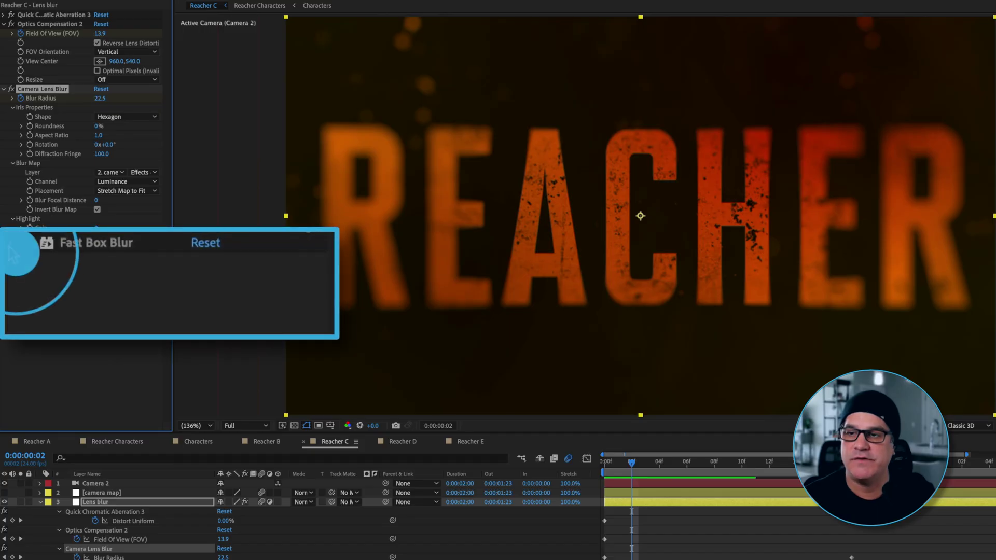
click(26, 243)
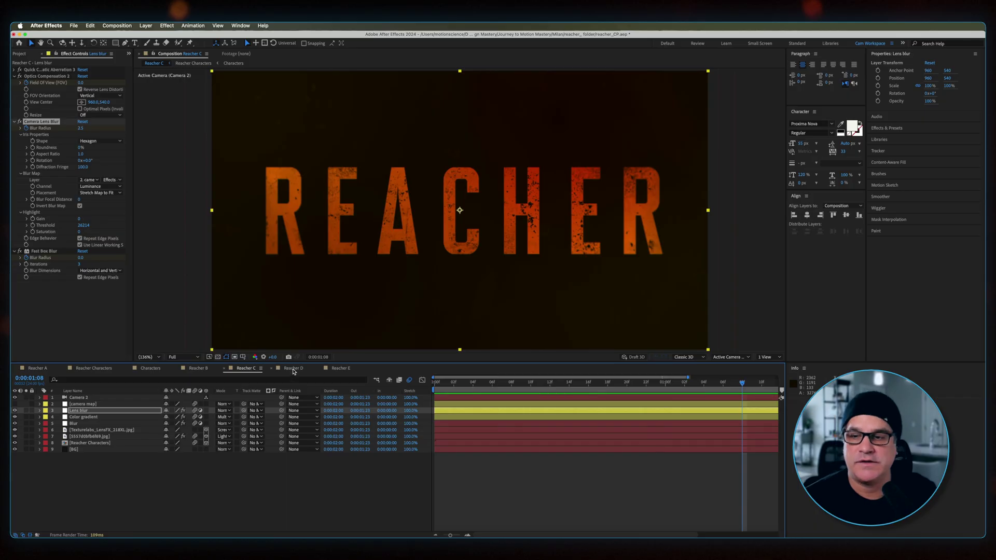
Step: Open Reacher D, select the NEW SEASON FEBRUARY 20 layer, and preview it animating in
click(294, 370)
click(87, 431)
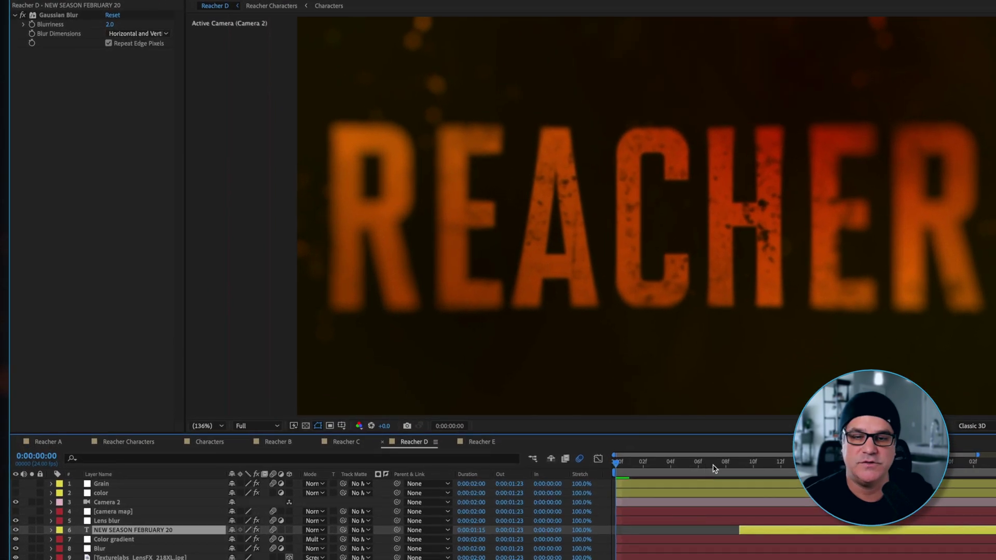
drag(505, 384, 534, 387)
drag(757, 469, 836, 467)
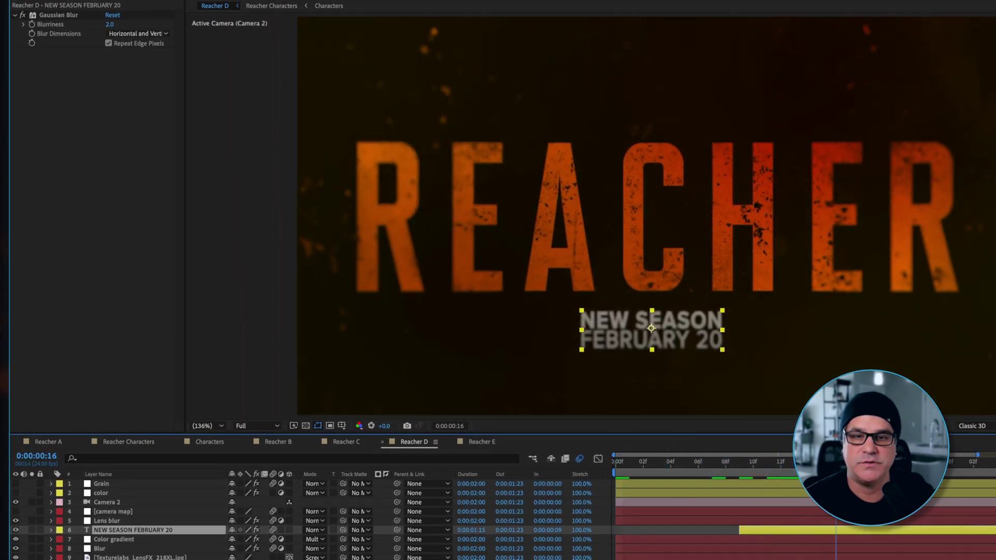
key(space)
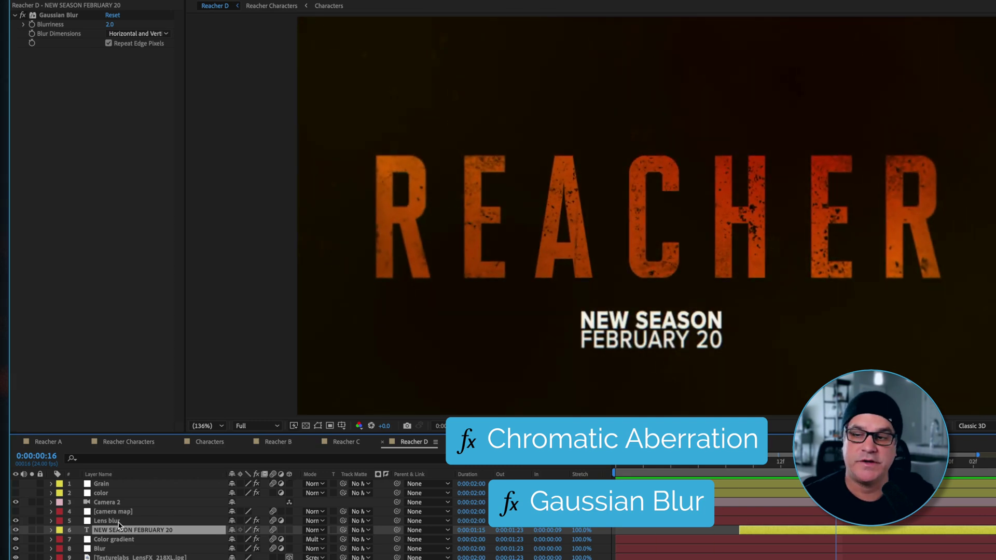
click(107, 493)
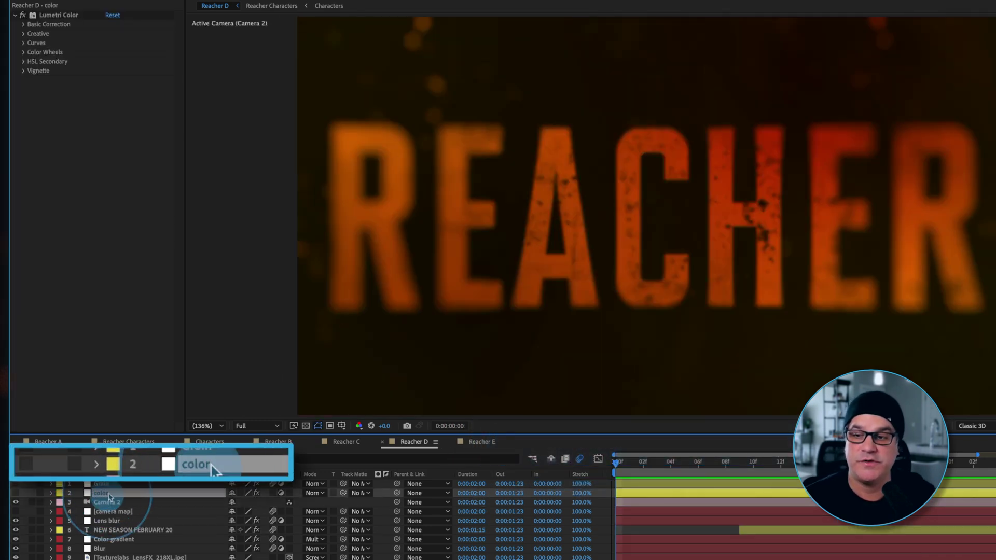
Step: Turn on the Lumetri colour layer and pull the RGB curve's shadow point for S-shaped contrast
click(15, 493)
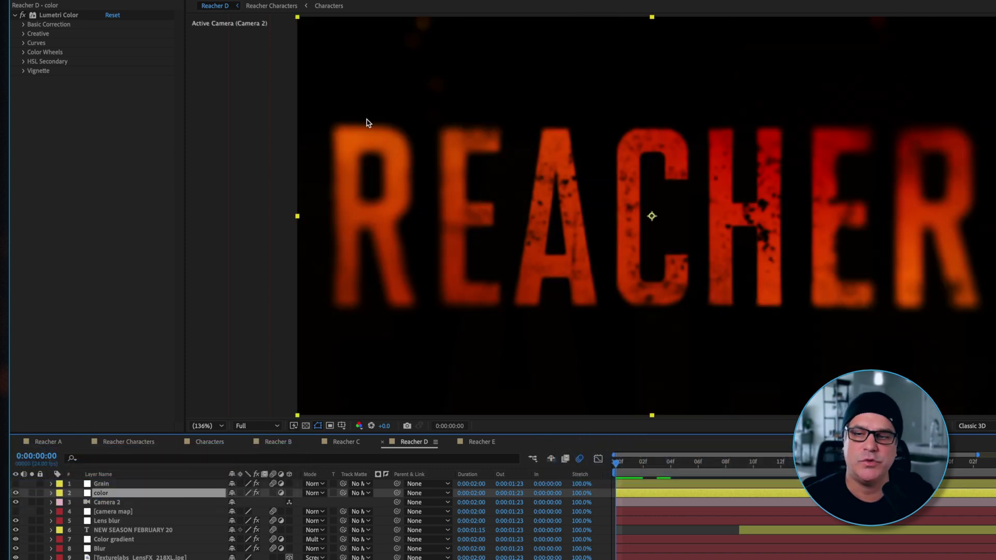
click(24, 42)
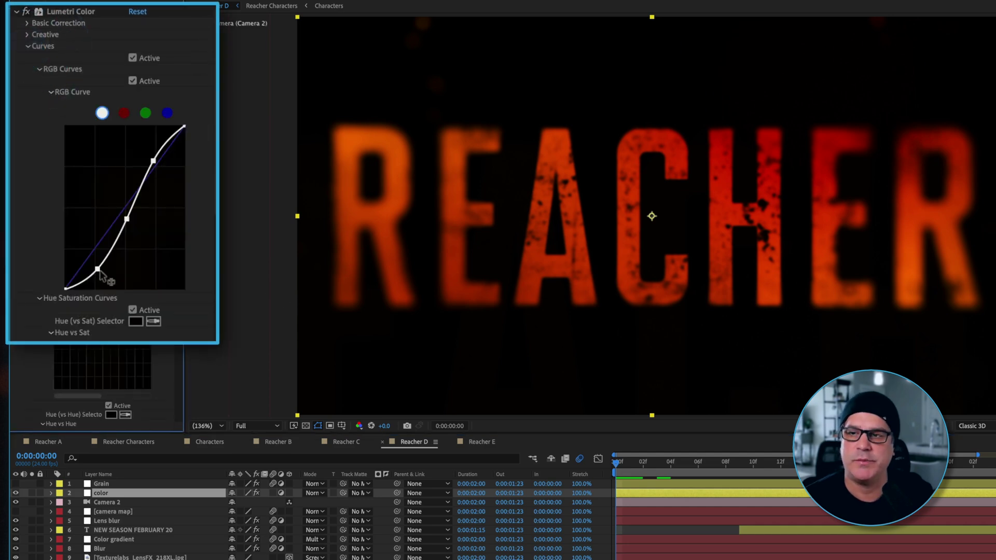
drag(98, 271, 95, 267)
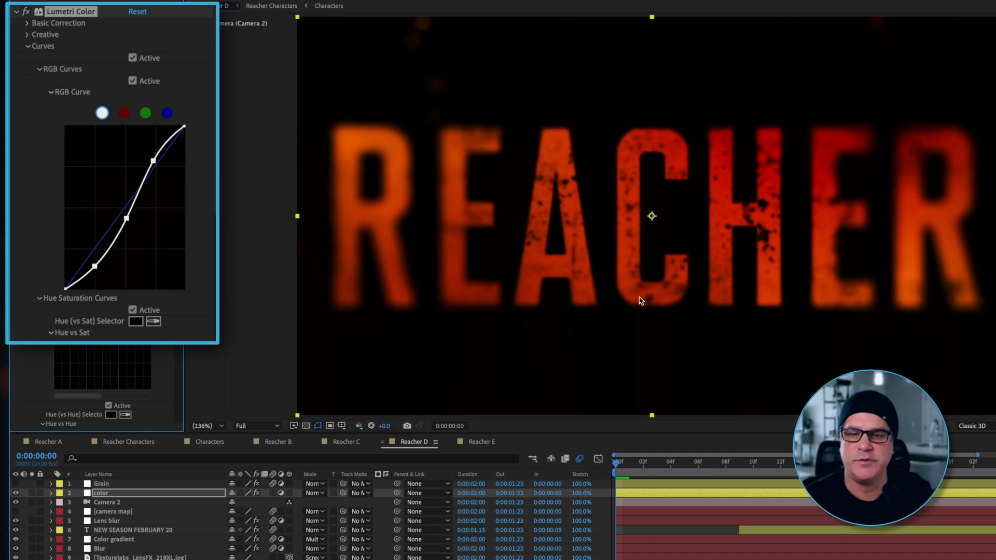
Step: Enable the film Grain layer, then switch to the Reacher E composition
click(107, 483)
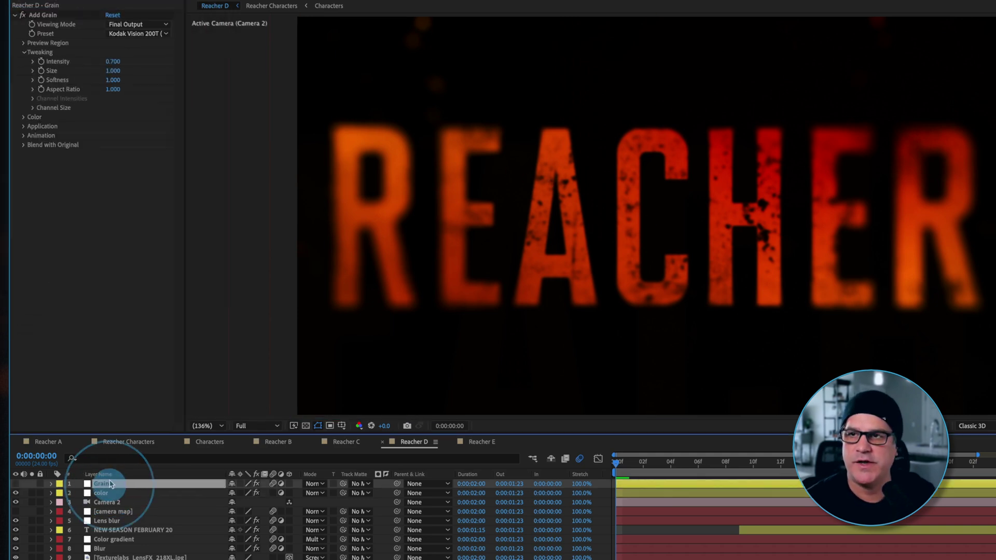
click(15, 483)
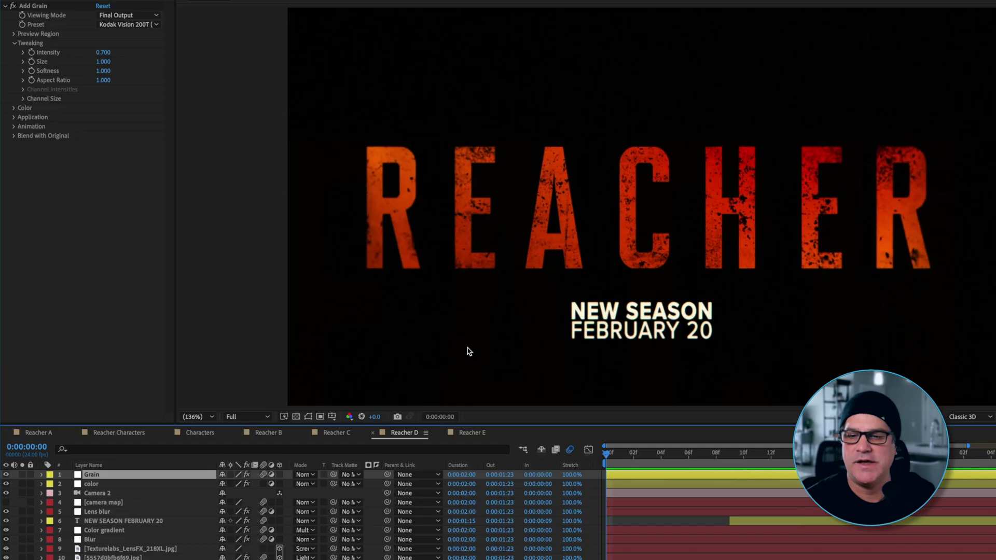
click(473, 433)
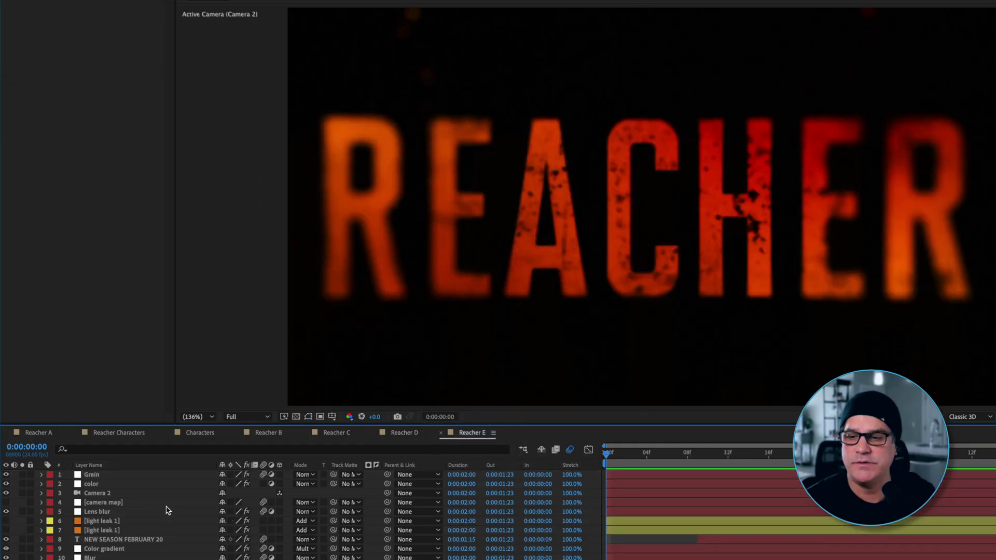
Step: Reveal the first light leak's Opacity keyframes and confirm it fades from 35% to 0% by frame 8
click(104, 521)
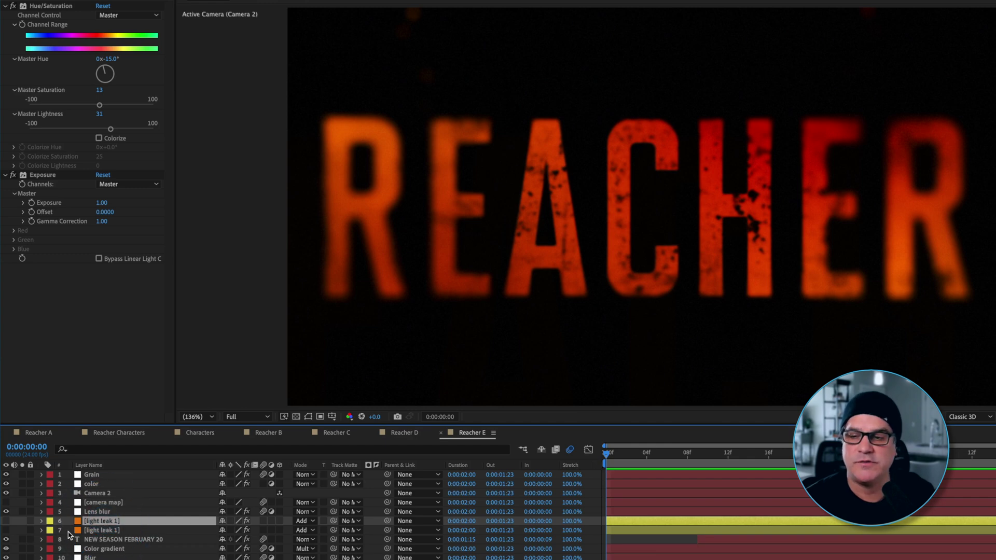
click(95, 530)
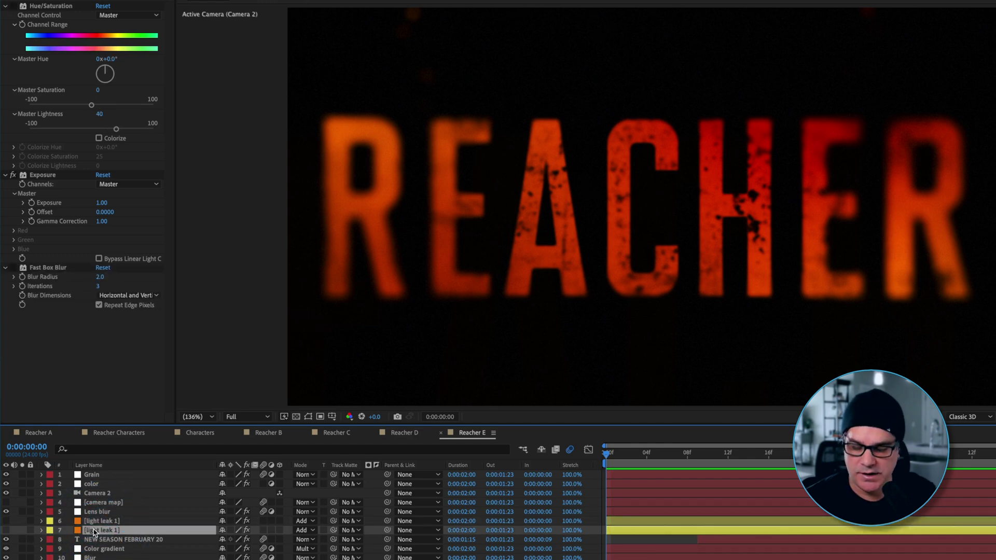
key(t)
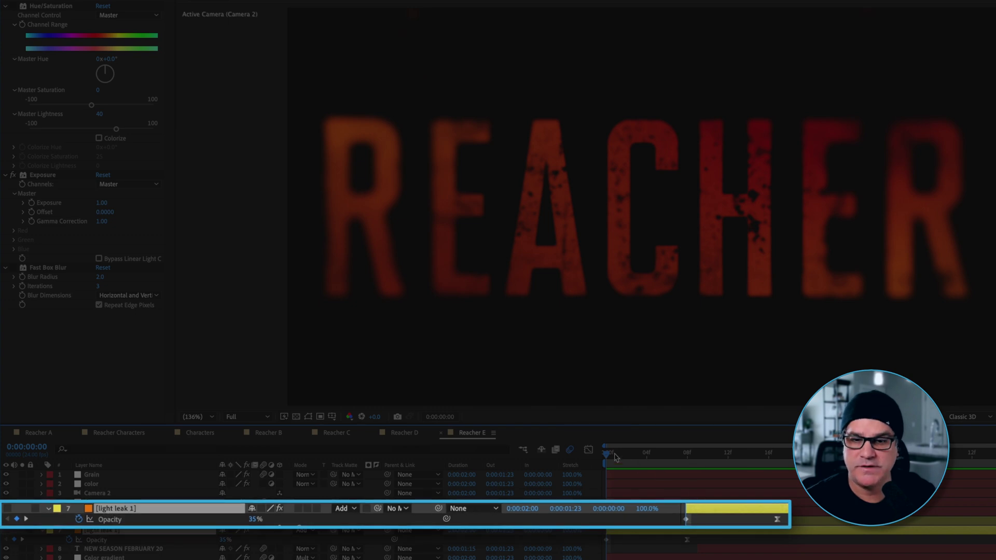
drag(668, 457, 688, 459)
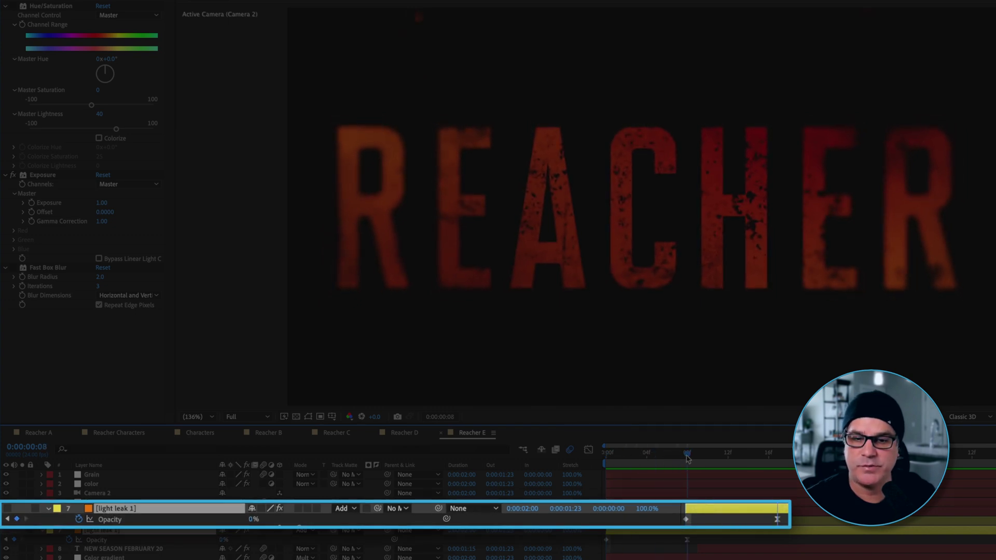
Step: Check the second light leak's opacity fade and switch that layer on, returning to frame 0
click(167, 521)
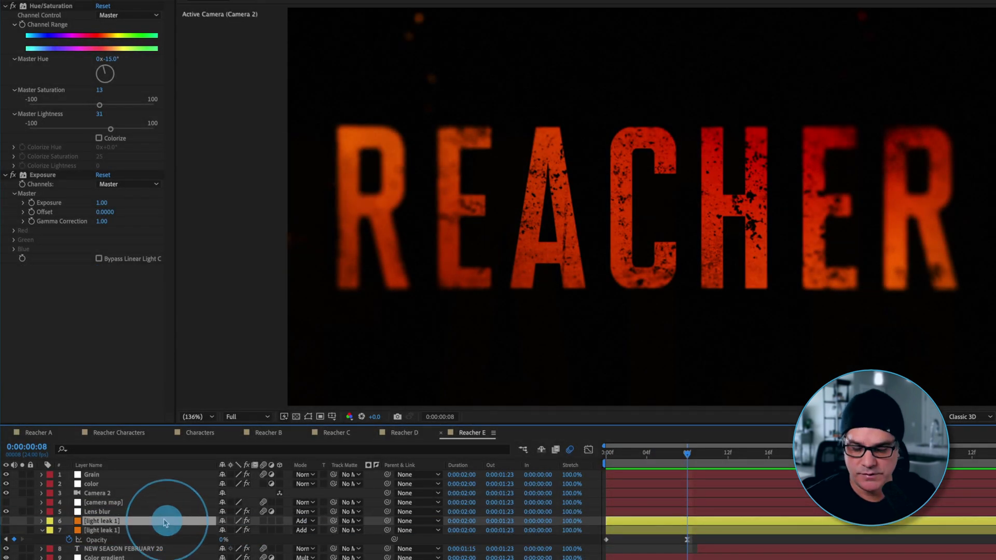
key(t)
drag(628, 464, 667, 465)
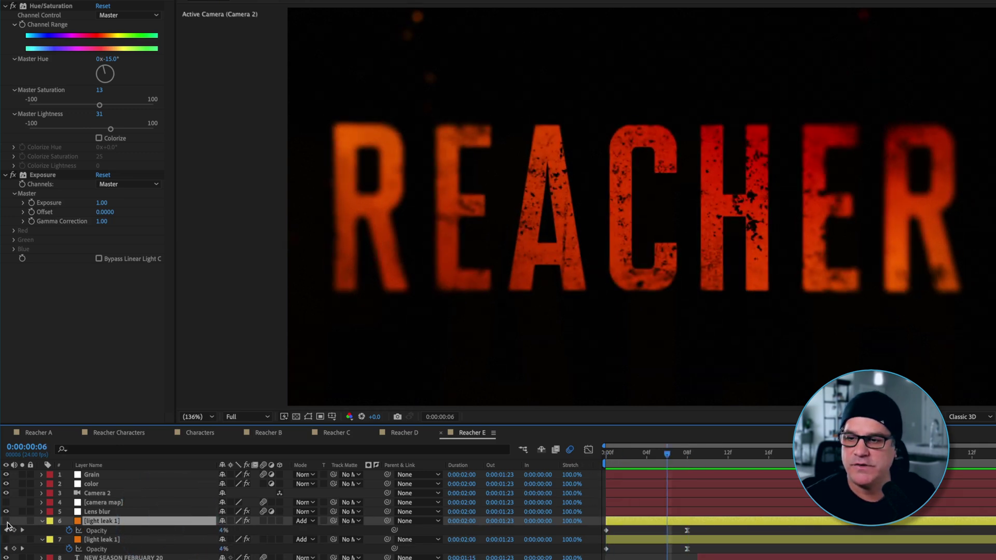
click(6, 541)
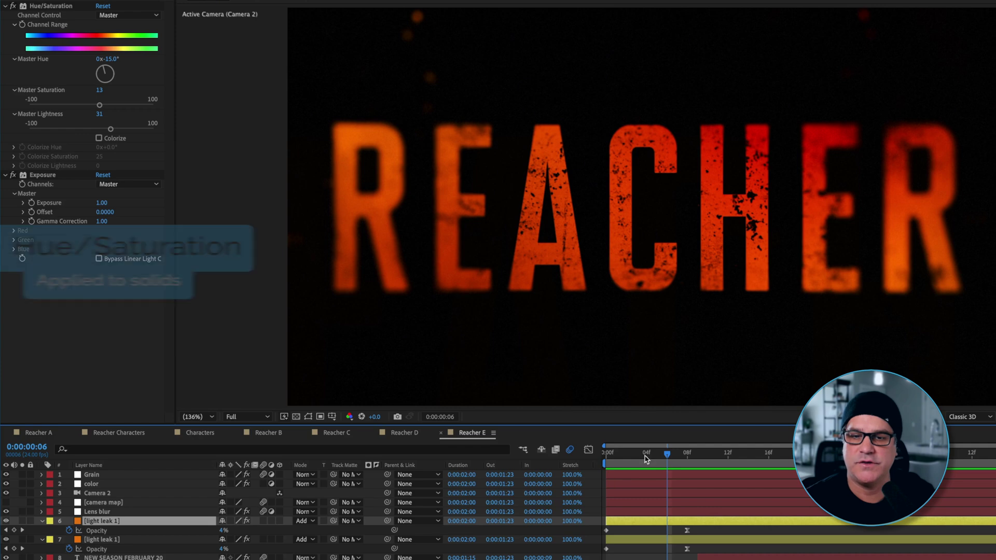
click(605, 457)
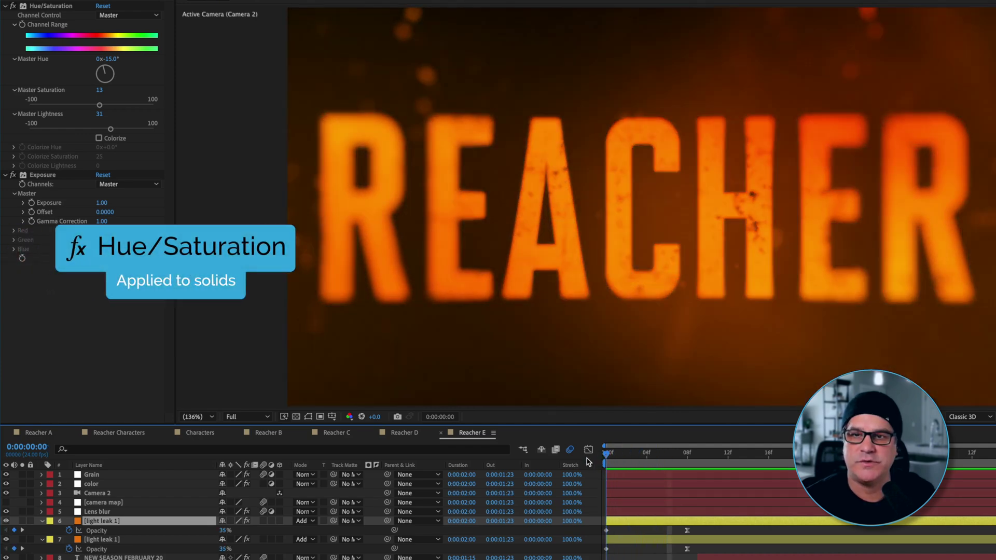